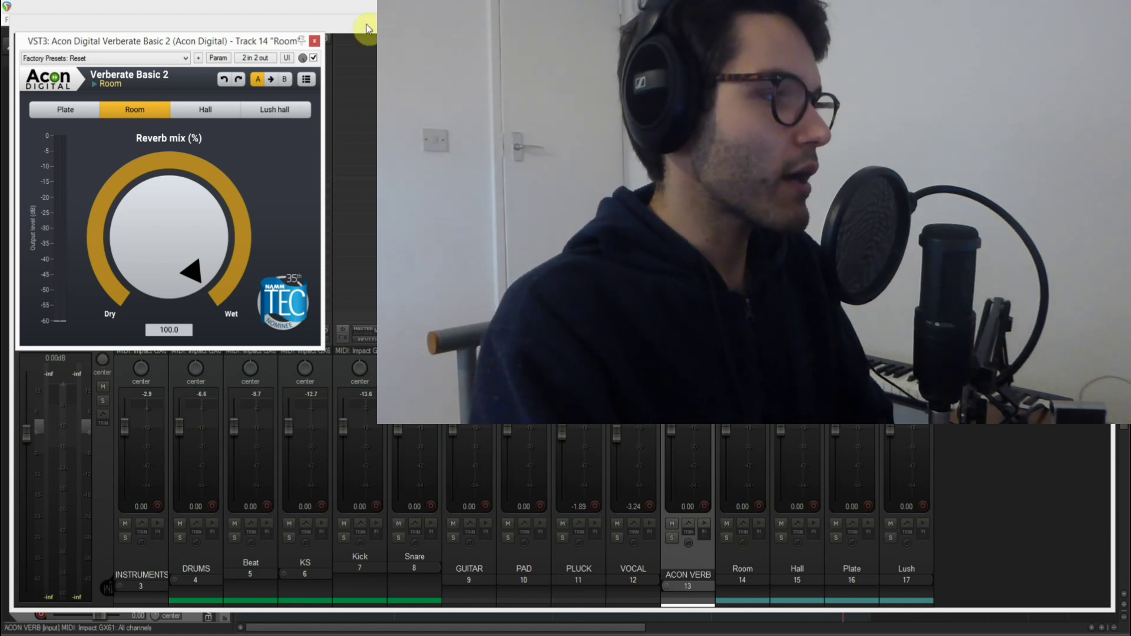
# Close the Verberate Basic 2 Room window and play the Beat track with KS, GUITAR, PAD, PLUCK and VOCAL muted.
pyautogui.click(315, 42)
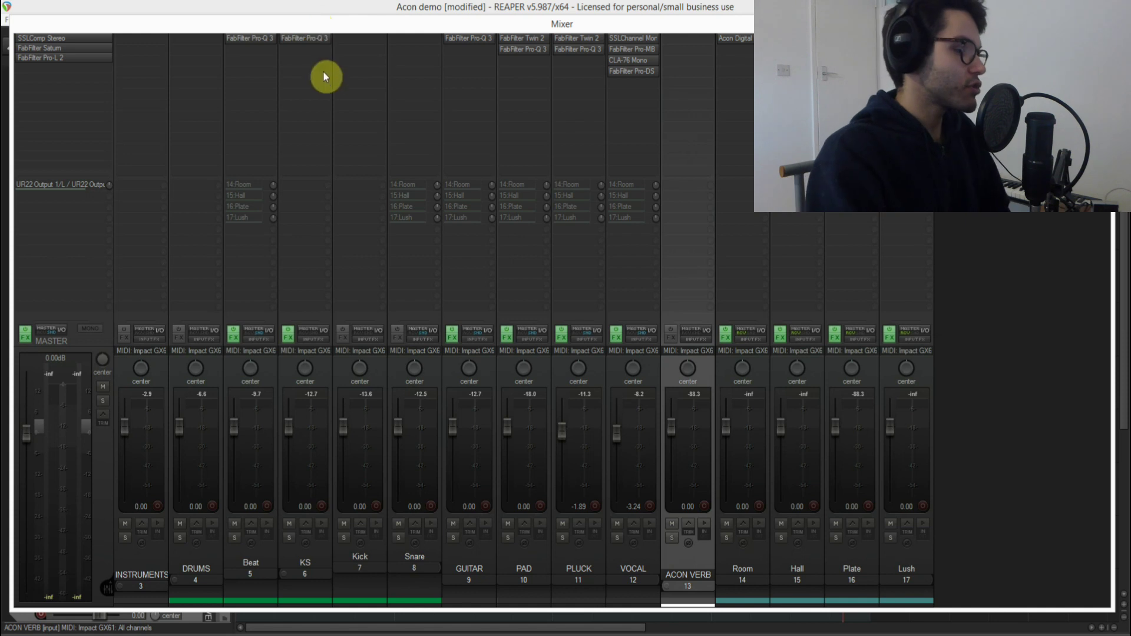
pyautogui.click(255, 562)
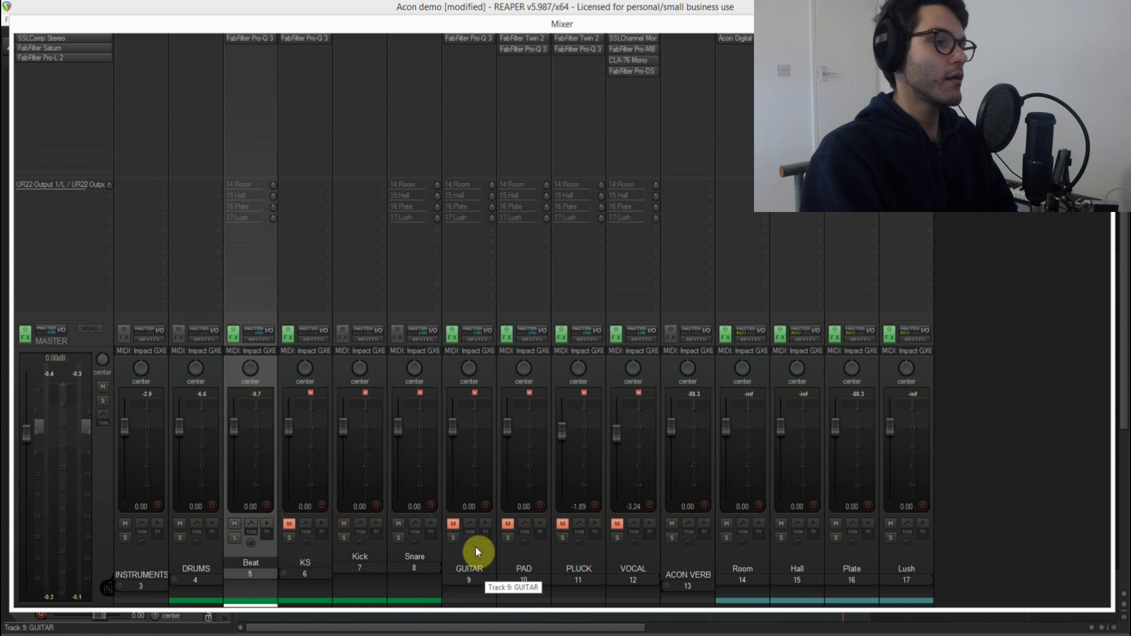
pyautogui.press('space')
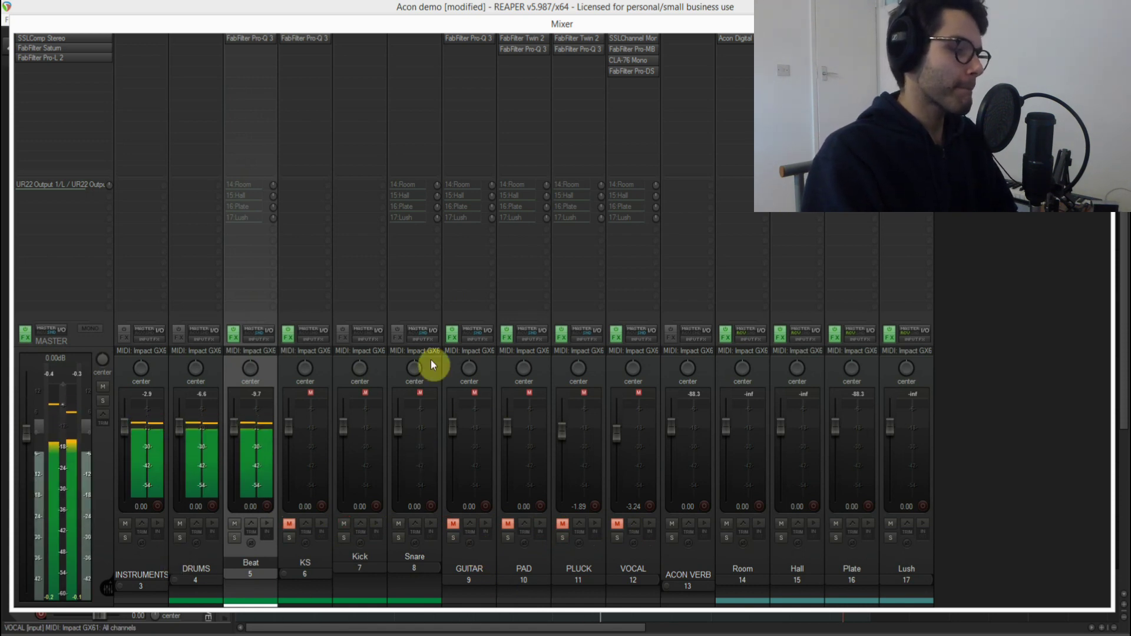
# Set the Beat track's Room send to -19.20 dB, compare playback with the send muted and active, and close its controls.
pyautogui.click(251, 186)
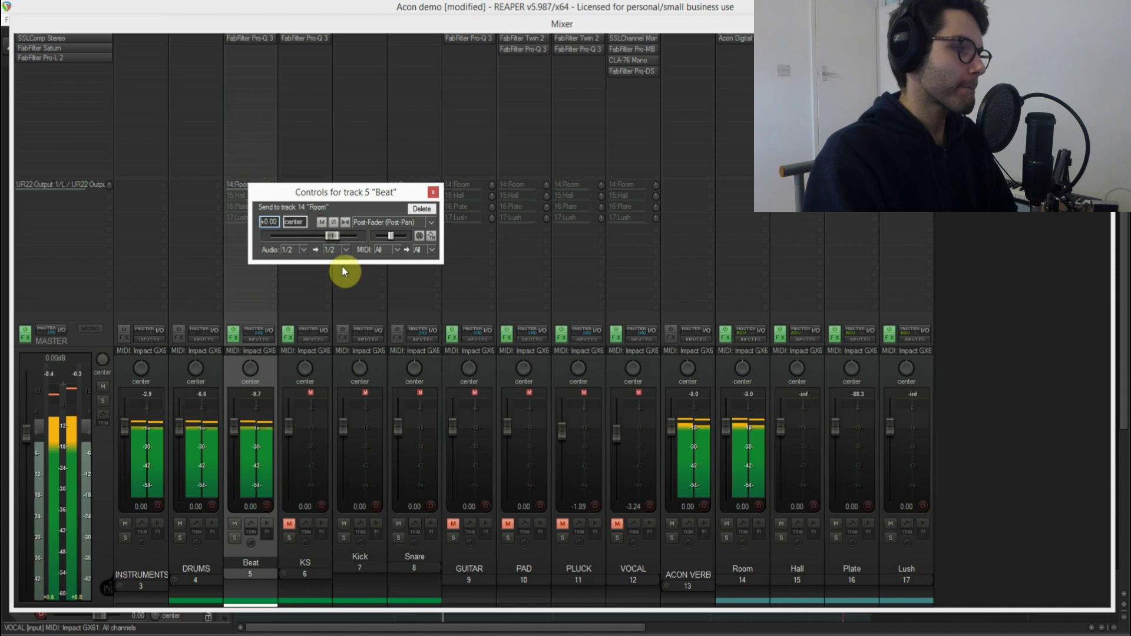
pyautogui.moveTo(318, 237); pyautogui.dragTo(304, 238)
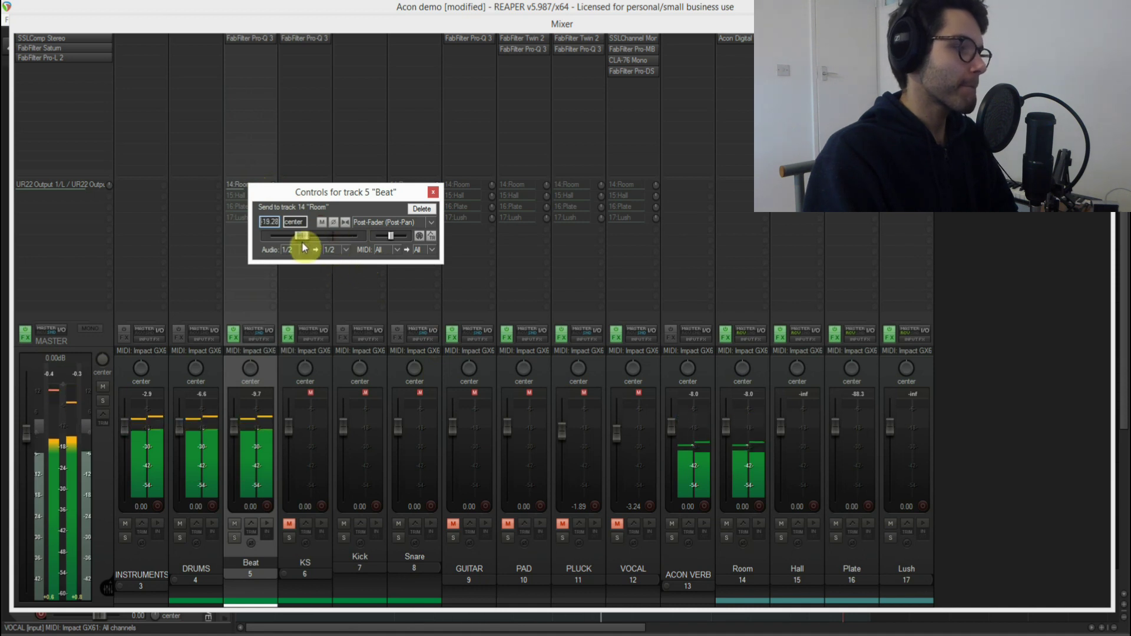
pyautogui.click(321, 223)
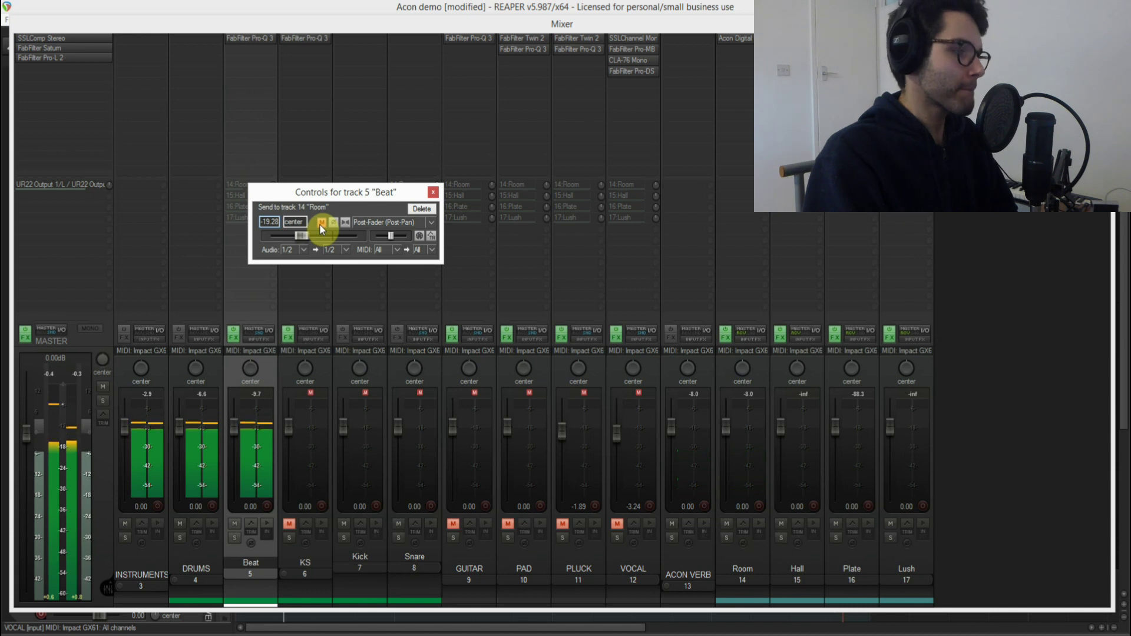
pyautogui.click(321, 223)
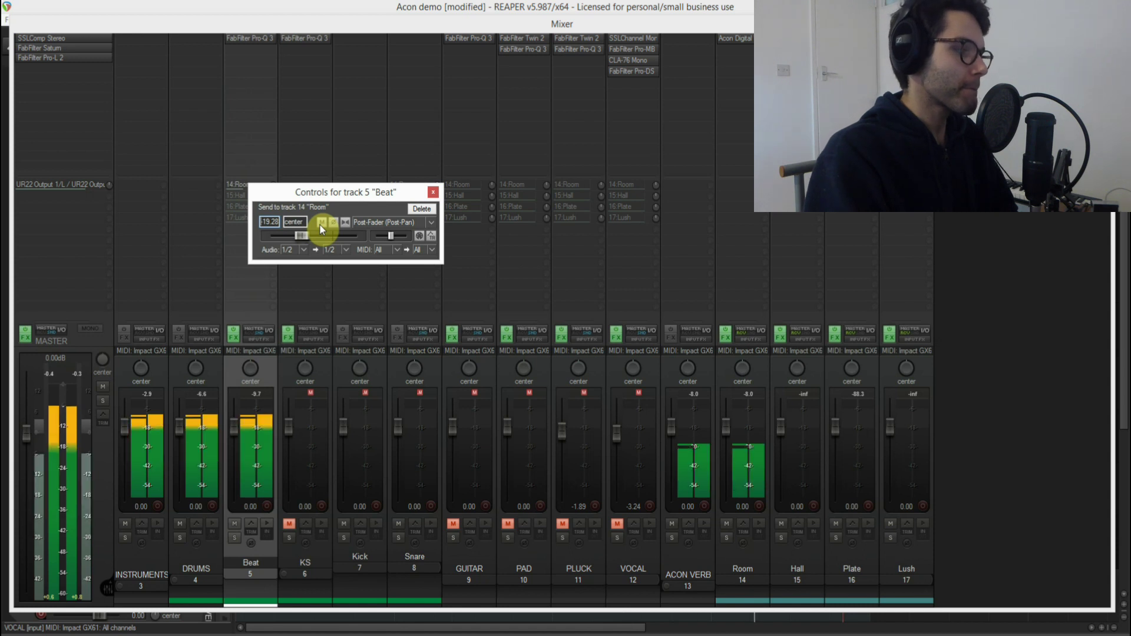
pyautogui.click(434, 192)
# Unmute Beat's Hall send, lower it to -21.8 dB, and compare it on and off before muting it.
pyautogui.click(251, 197)
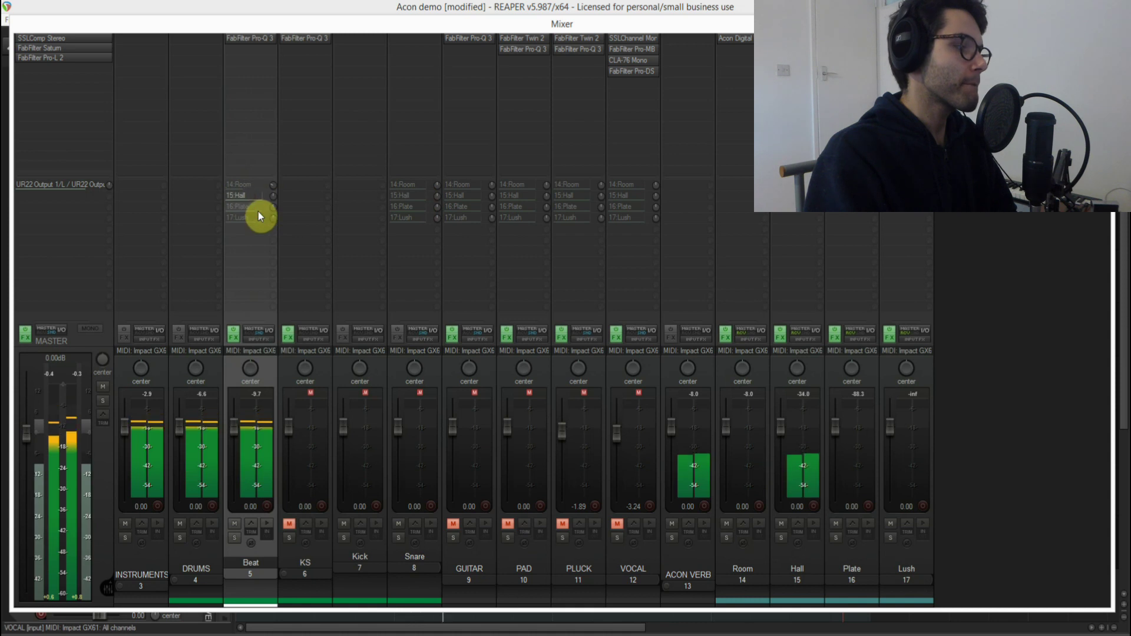
pyautogui.moveTo(262, 196); pyautogui.dragTo(247, 196)
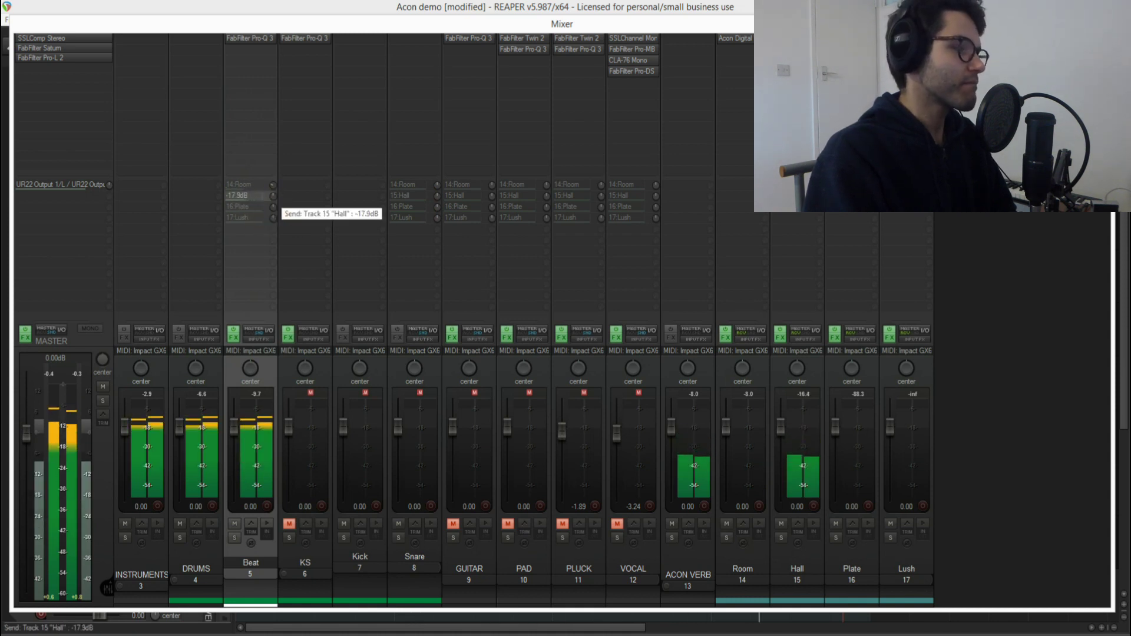
pyautogui.scroll(-2, 251, 196)
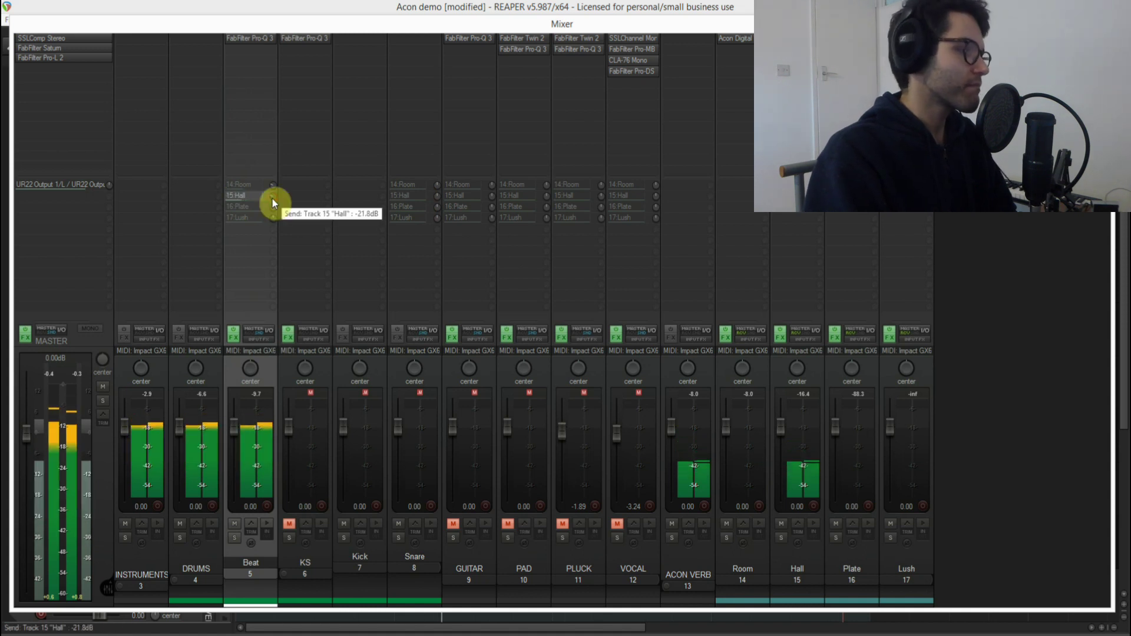
pyautogui.click(234, 197)
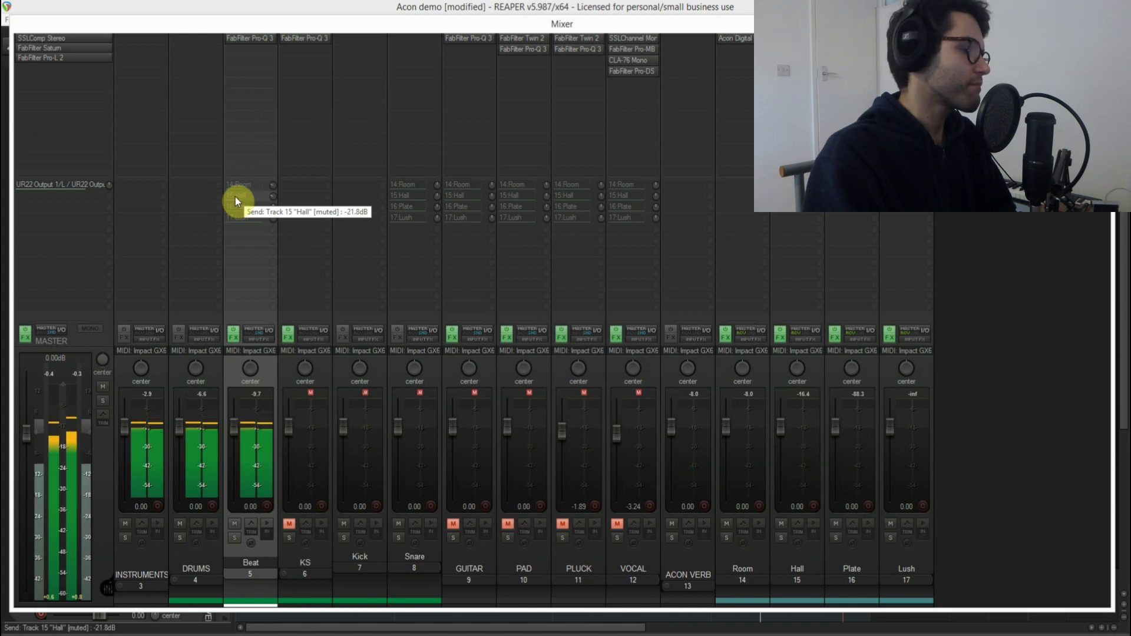
pyautogui.click(236, 196)
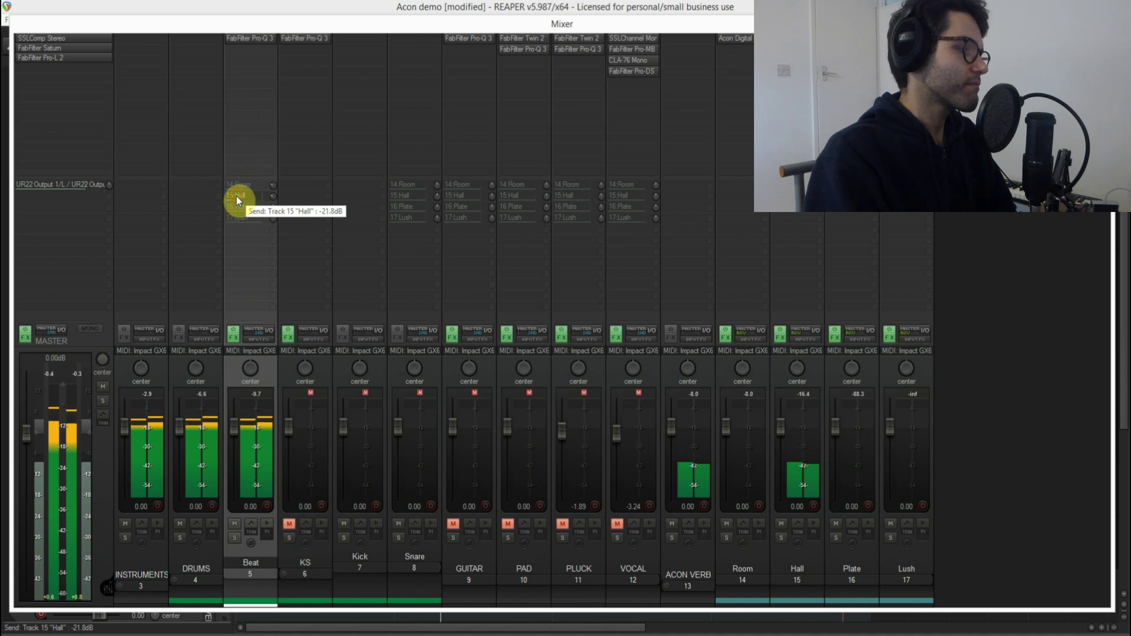
pyautogui.click(236, 196)
# Unmute Beat's Plate send, lower it to -21.3 dB, and compare it on and off before muting it.
pyautogui.click(243, 206)
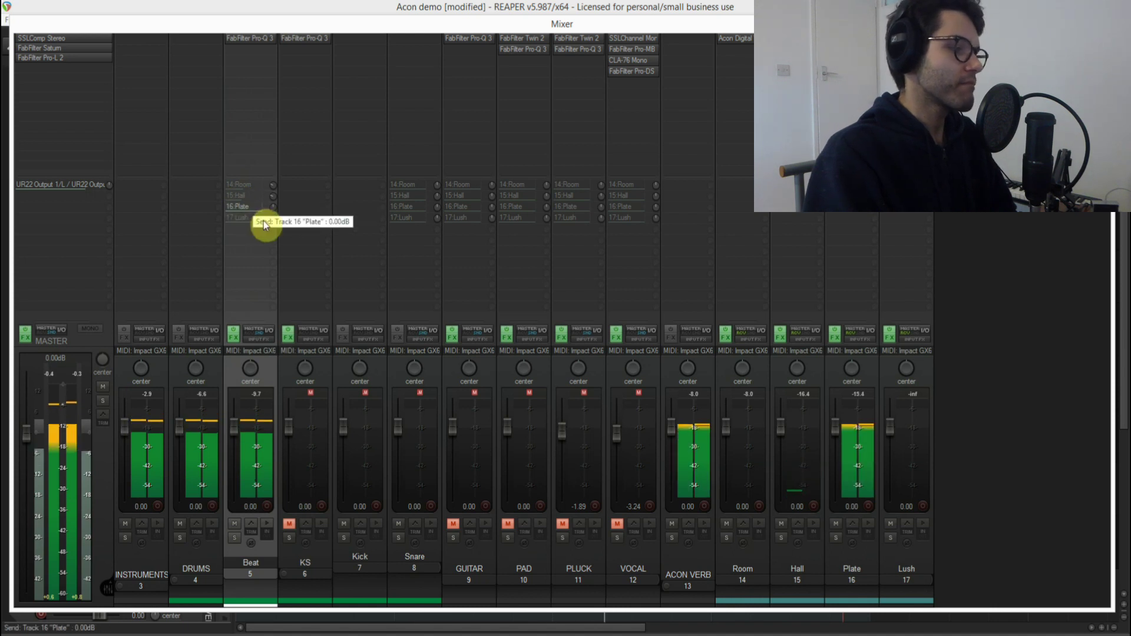
pyautogui.moveTo(273, 206); pyautogui.dragTo(248, 211)
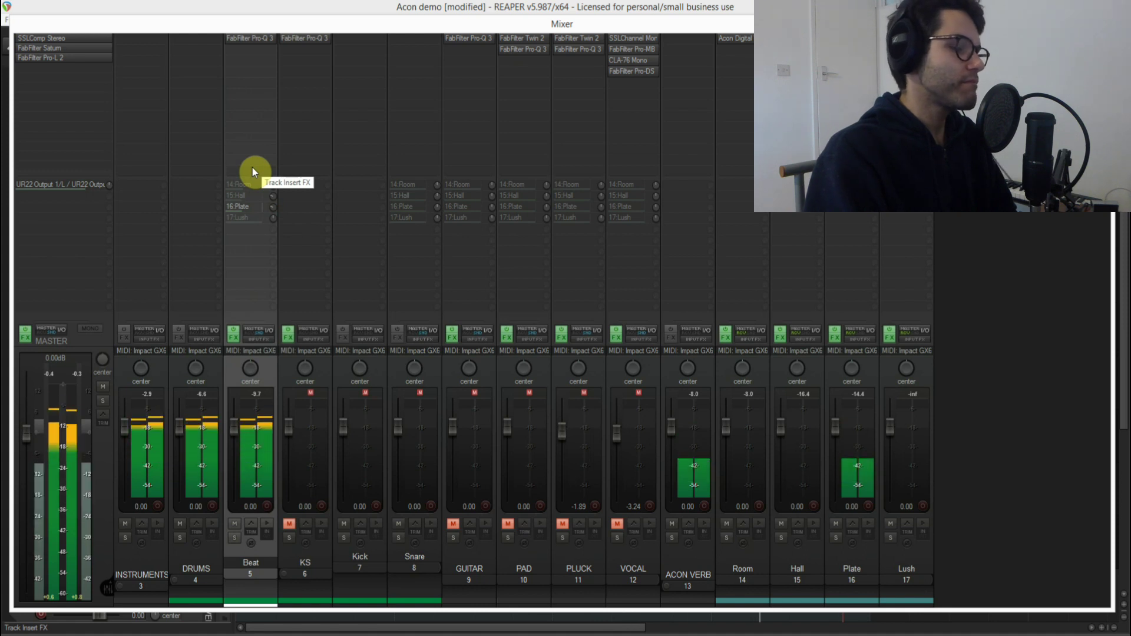
pyautogui.keyDown('shift'); pyautogui.click(249, 207); pyautogui.keyUp('shift')
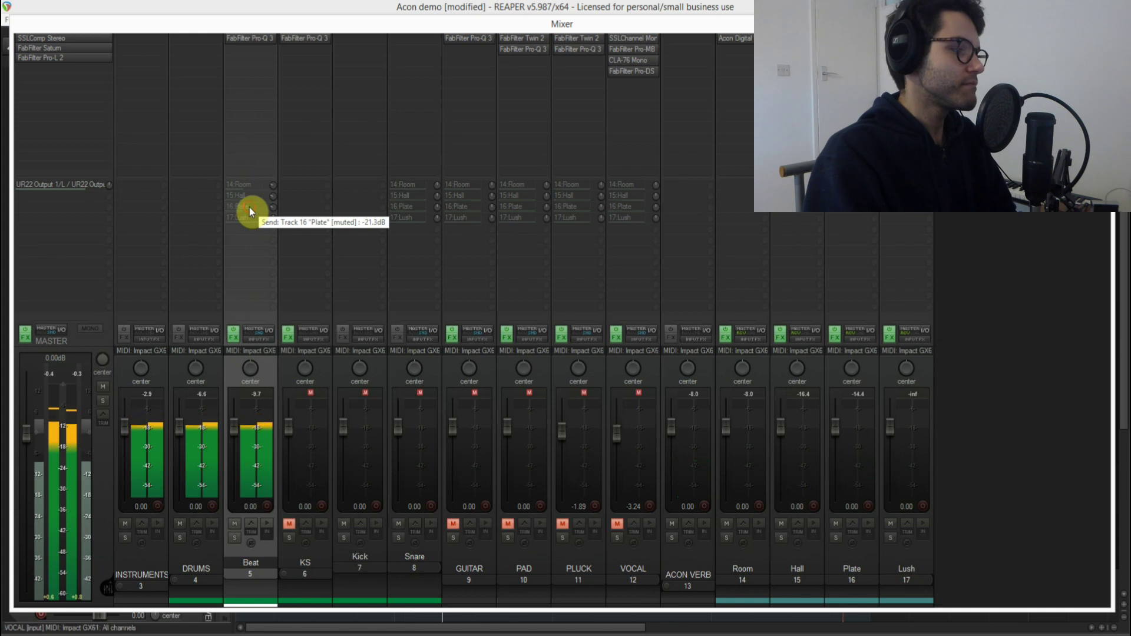
pyautogui.click(250, 207)
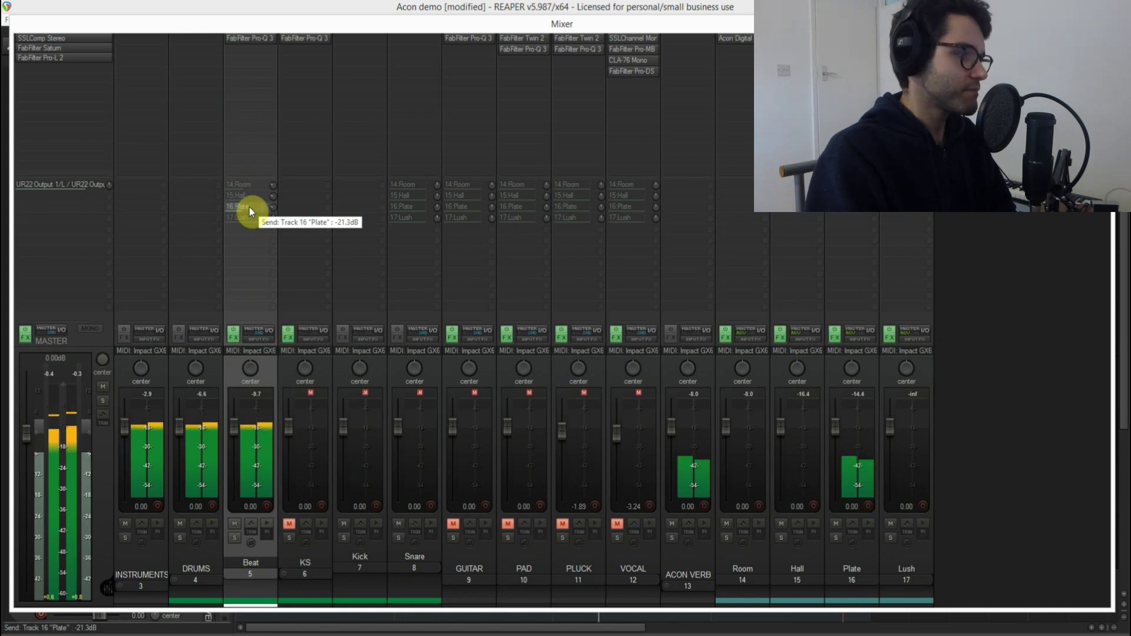
pyautogui.click(249, 207)
# Audition Beat's Lush send at -22.7 dB, mute the send again and stop playback.
pyautogui.click(249, 218)
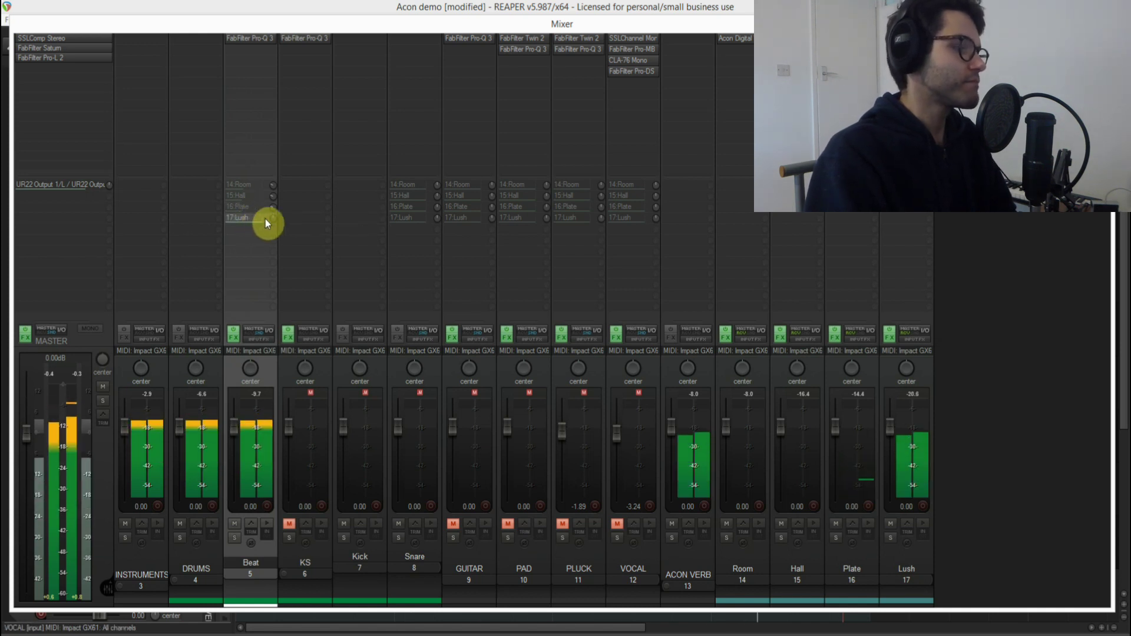
pyautogui.moveTo(271, 218); pyautogui.dragTo(272, 221)
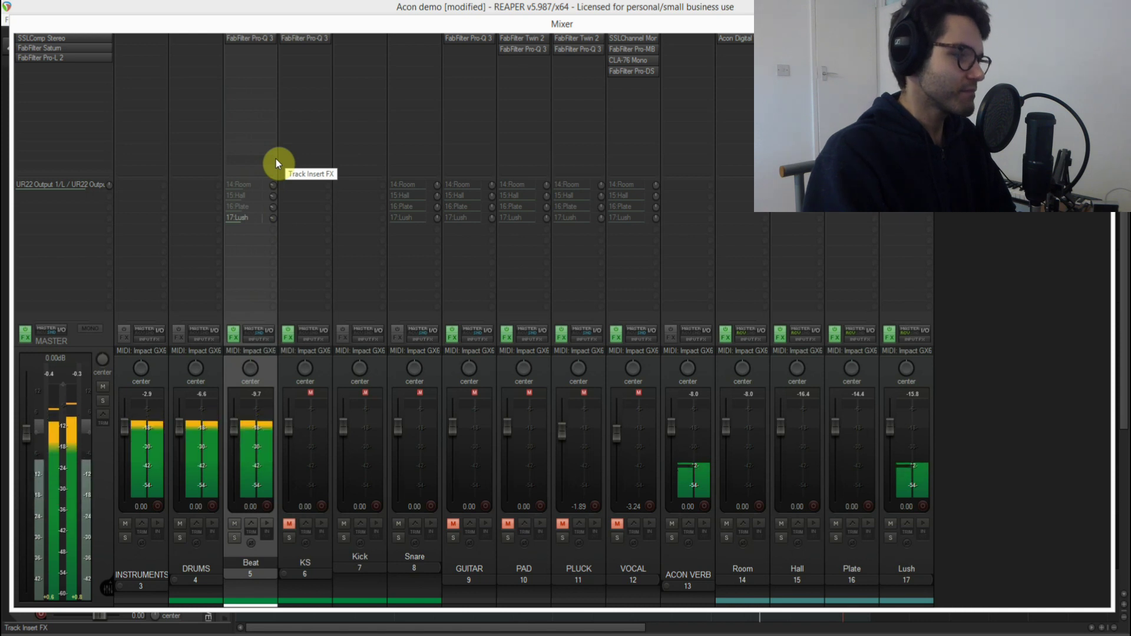
pyautogui.keyDown('shift'); pyautogui.click(252, 219); pyautogui.keyUp('shift')
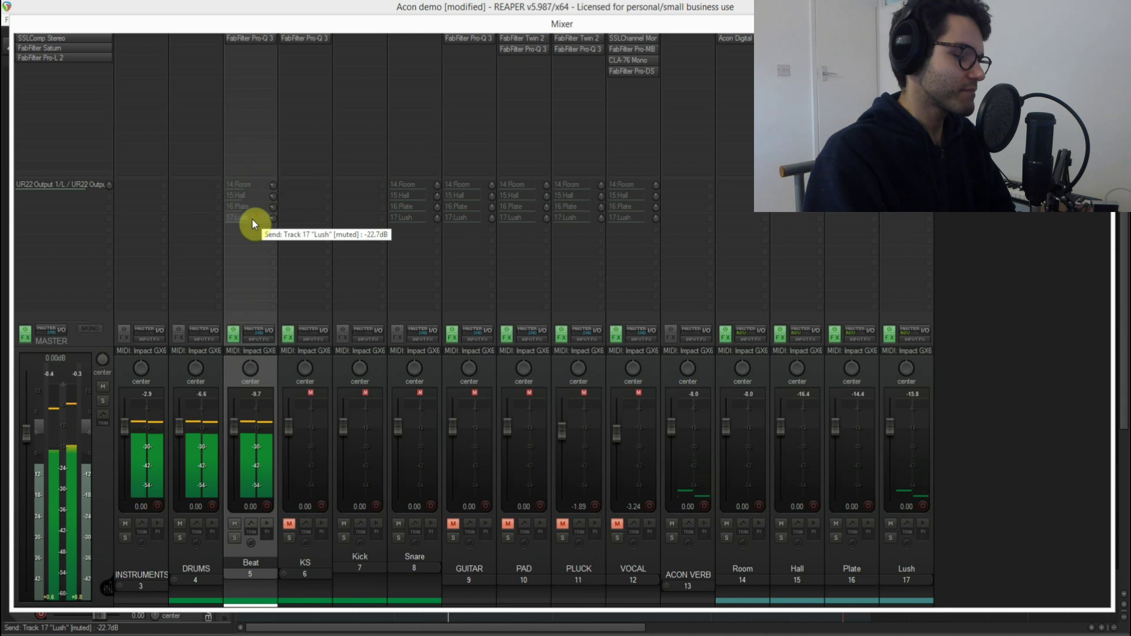
pyautogui.press('space')
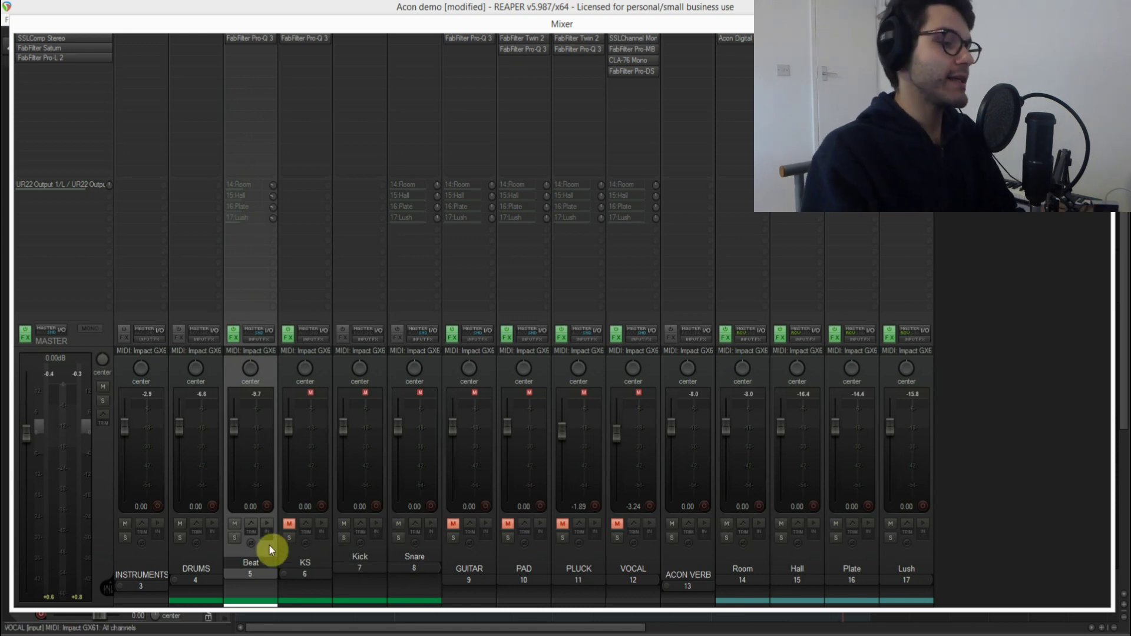
# Play KS with Beat muted, and set the Snare track's Room send to -12.7 dB, comparing it muted and active.
pyautogui.click(290, 525)
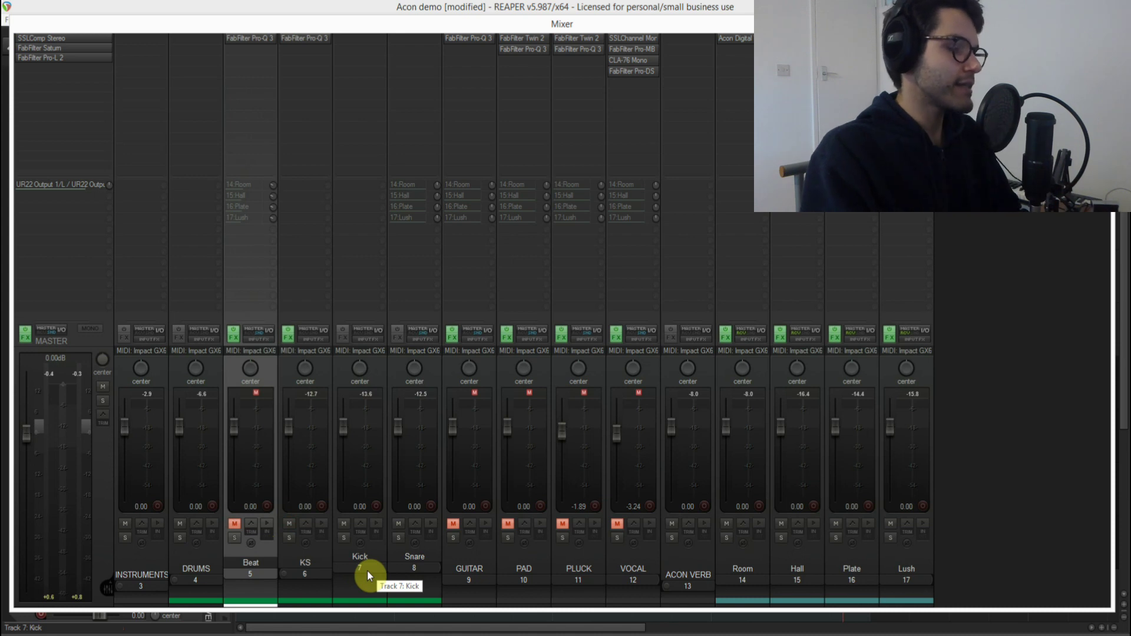
pyautogui.press('space')
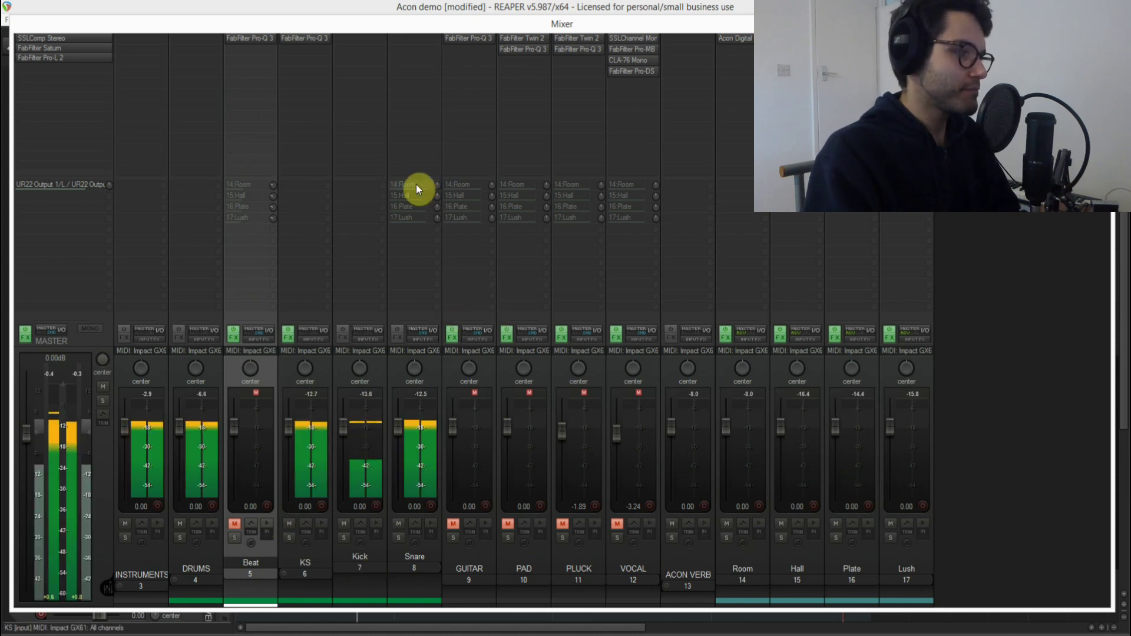
pyautogui.moveTo(435, 184); pyautogui.dragTo(398, 187)
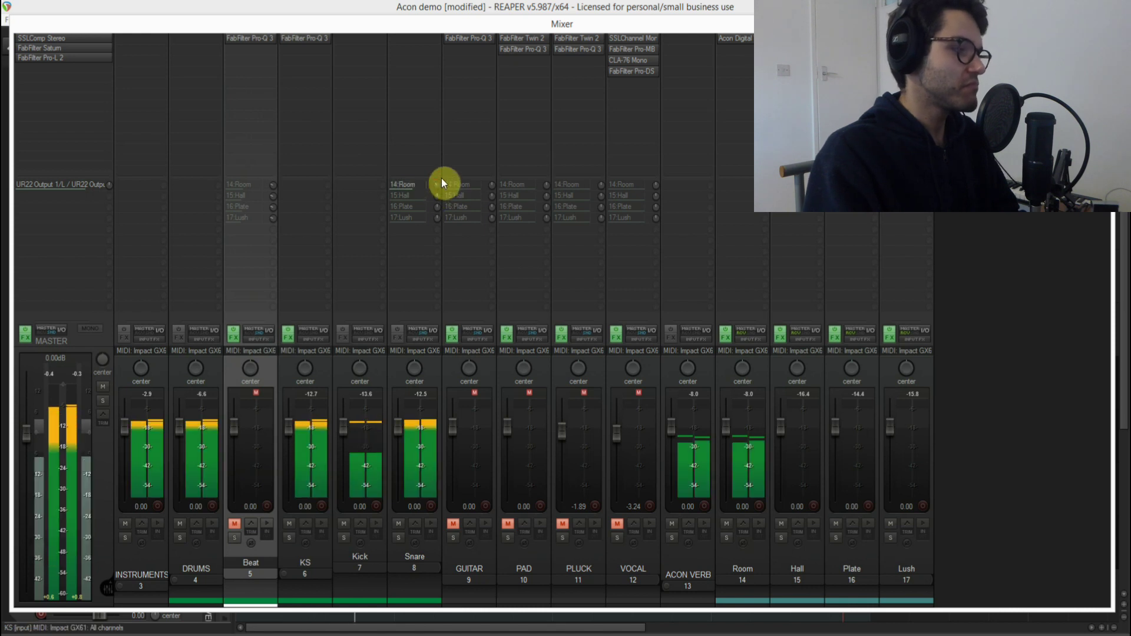
pyautogui.click(409, 185)
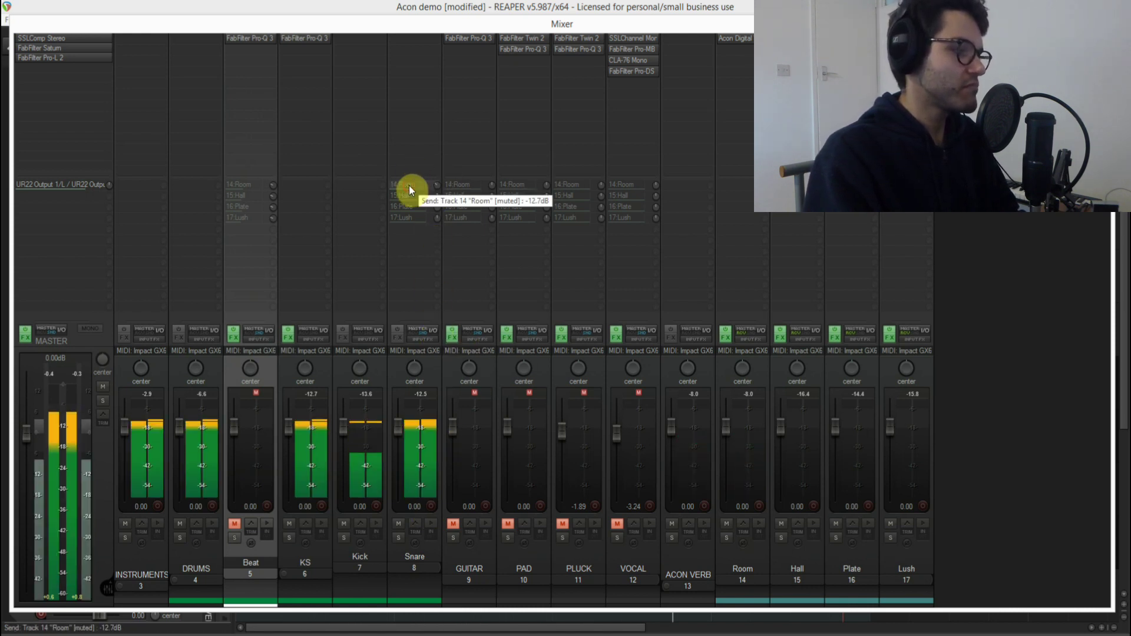
pyautogui.click(409, 185)
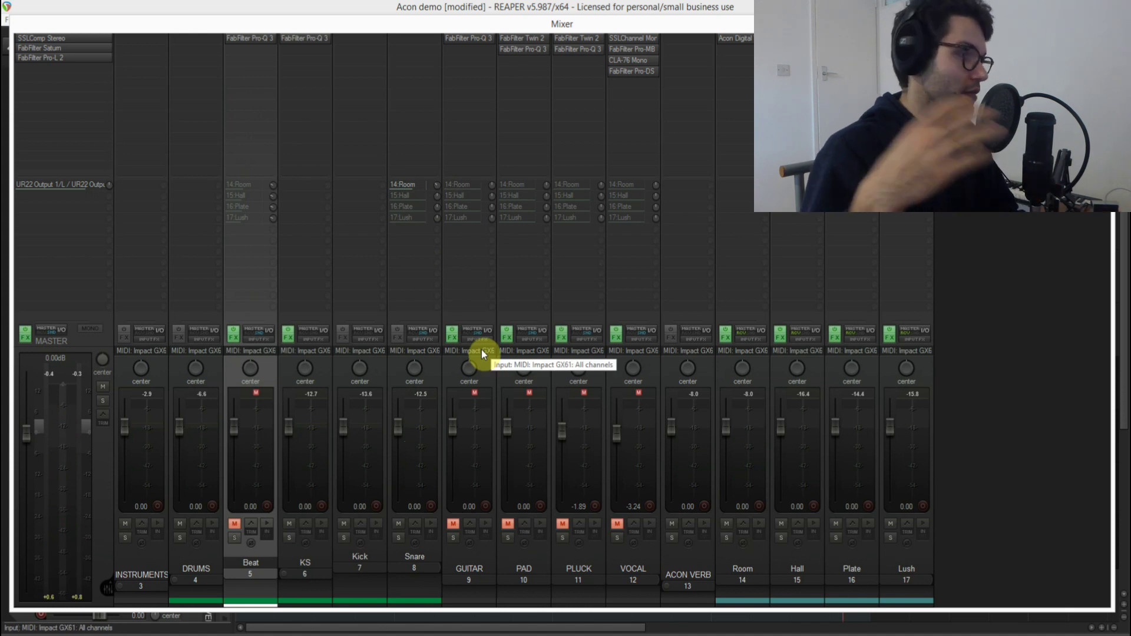
# Audition Snare's Hall send in place of the Room send, lowering it to -18.2 dB, and stop playback.
pyautogui.press('space')
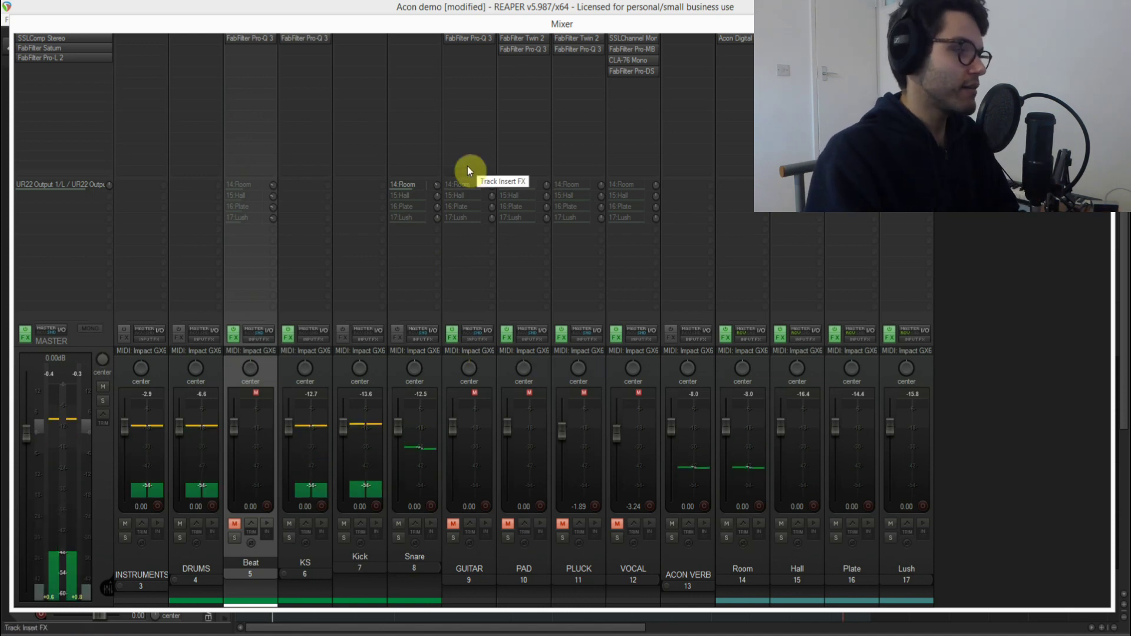
pyautogui.keyDown('shift'); pyautogui.click(412, 197); pyautogui.keyUp('shift')
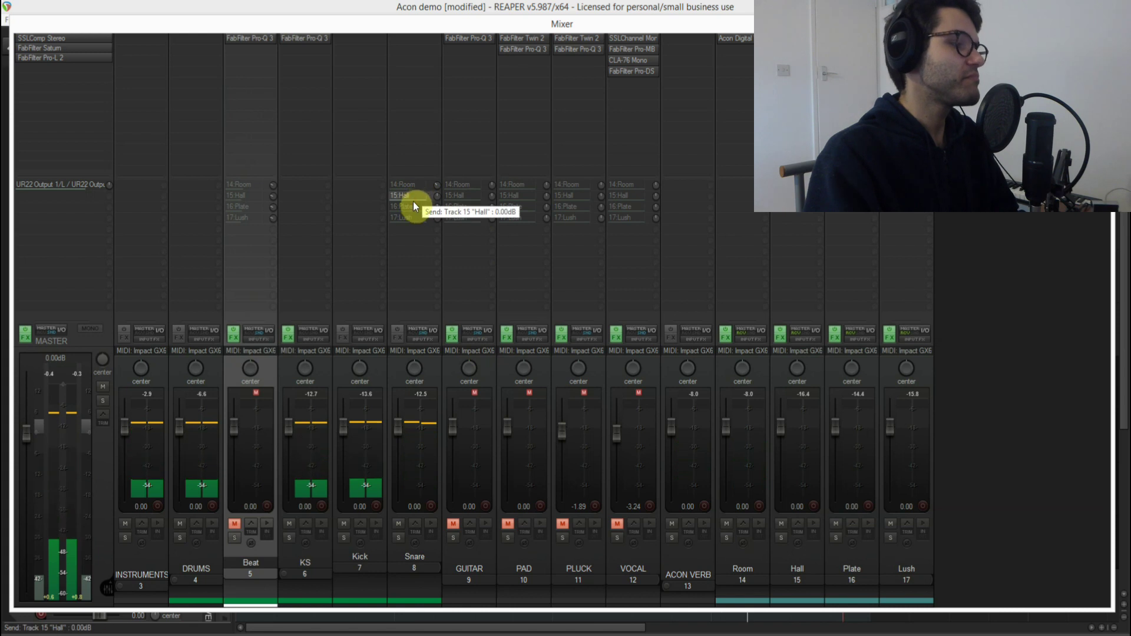
pyautogui.moveTo(432, 197); pyautogui.dragTo(409, 197)
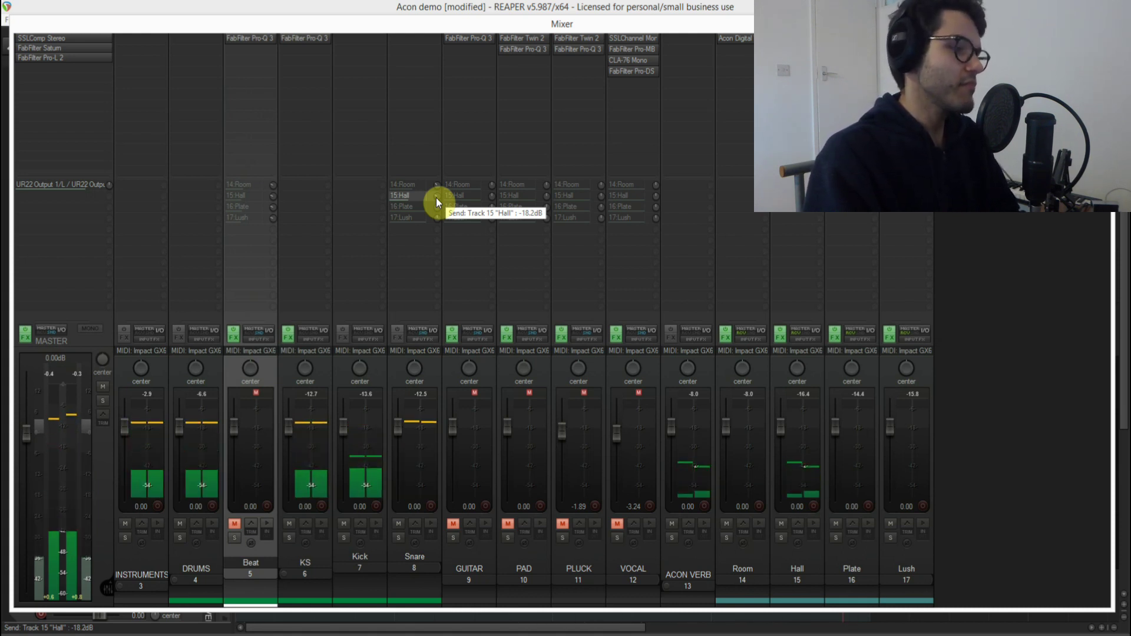
pyautogui.press('space')
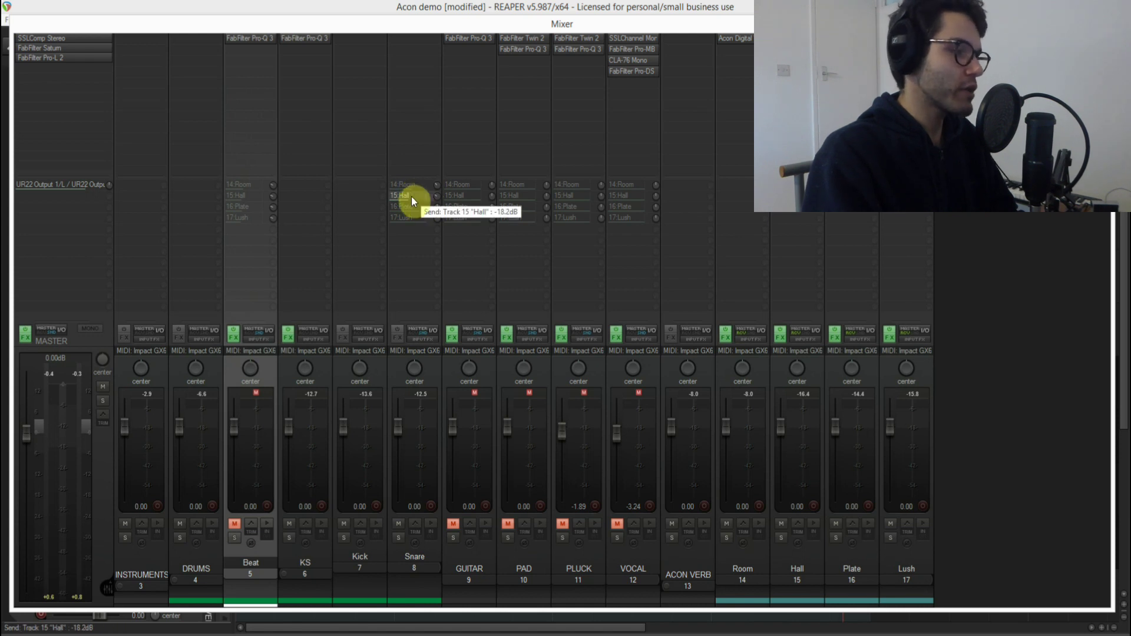
# Replace Snare's Hall send with the Plate send at -20.5 dB and audition it against the Room send.
pyautogui.press('space')
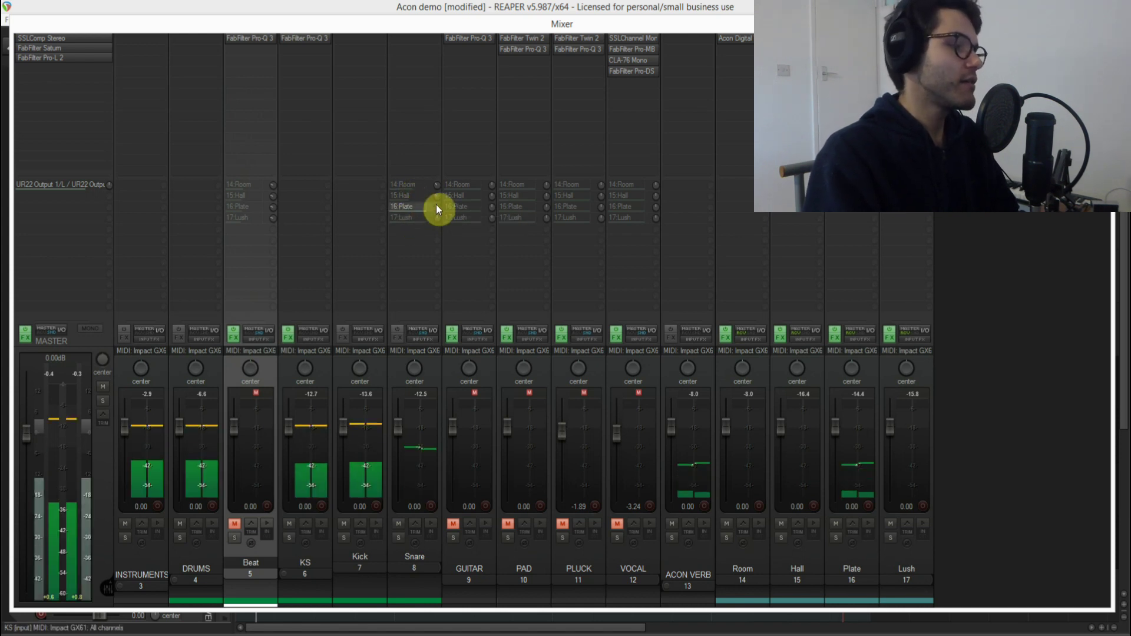
pyautogui.moveTo(438, 207)
pyautogui.mouseDown()
pyautogui.moveTo(438, 224)
pyautogui.moveTo(439, 207)
pyautogui.mouseUp()
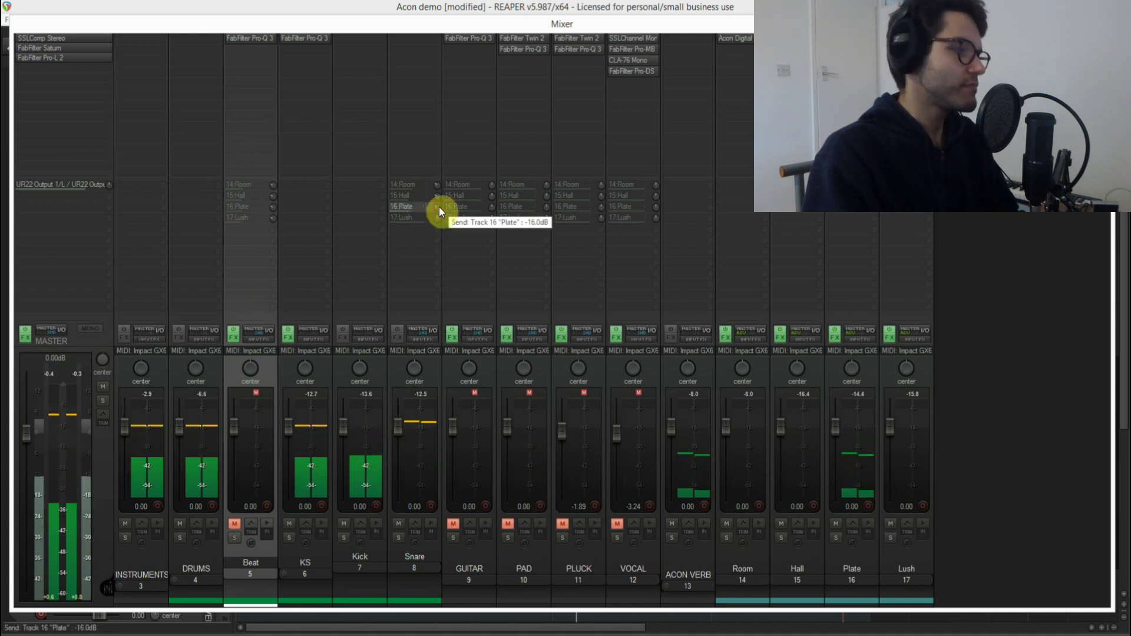
pyautogui.moveTo(437, 207); pyautogui.dragTo(437, 215)
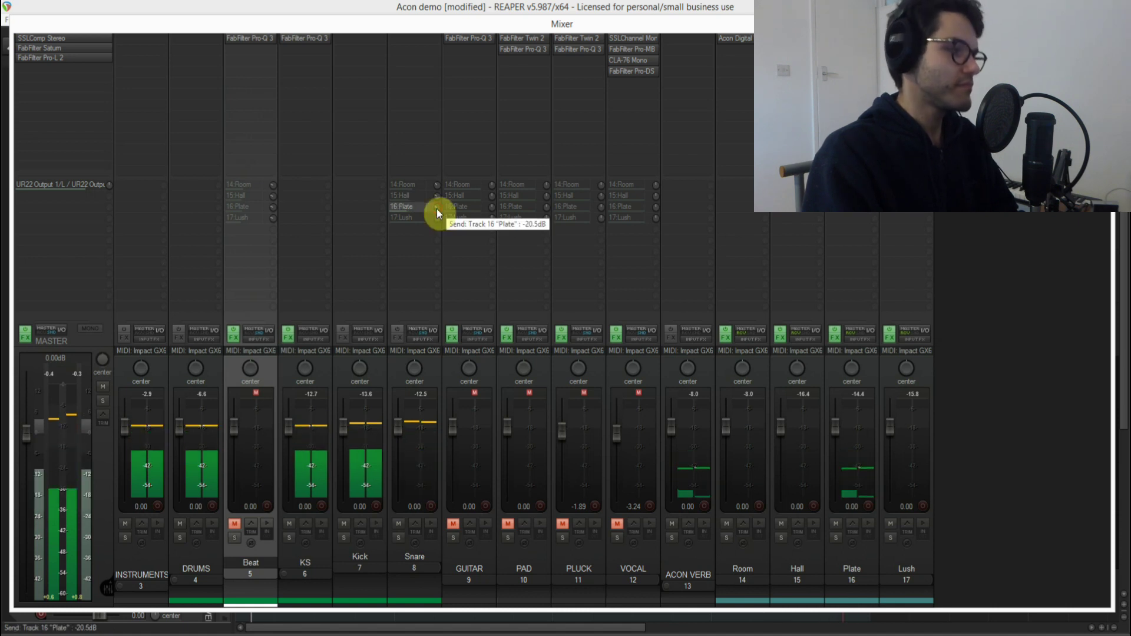
pyautogui.keyDown('shift'); pyautogui.click(419, 185); pyautogui.keyUp('shift')
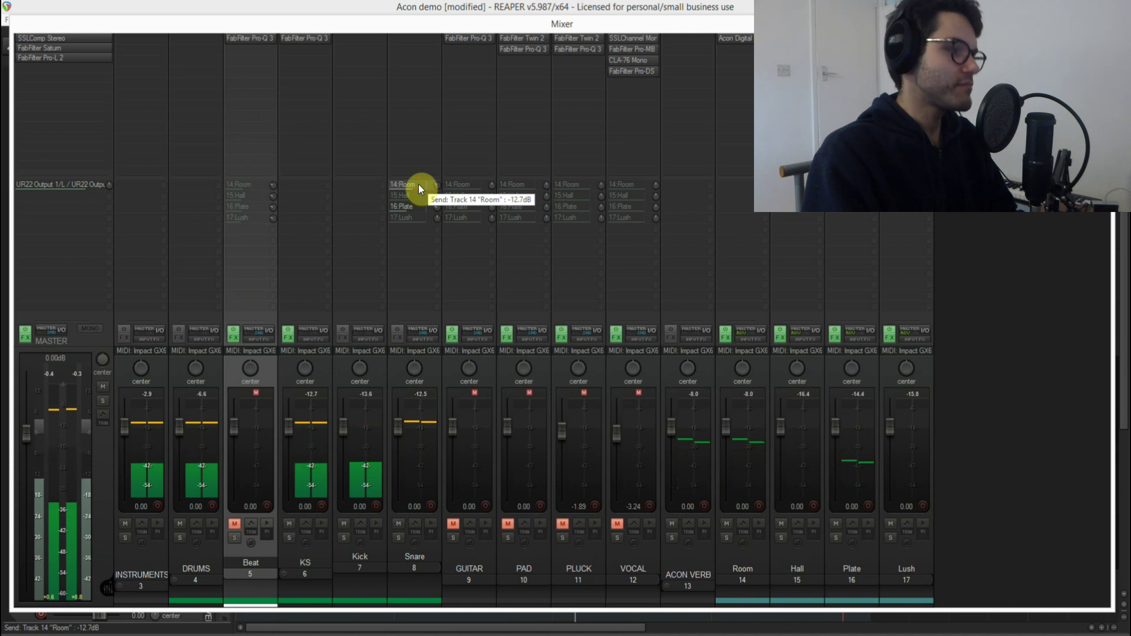
pyautogui.moveTo(417, 211)
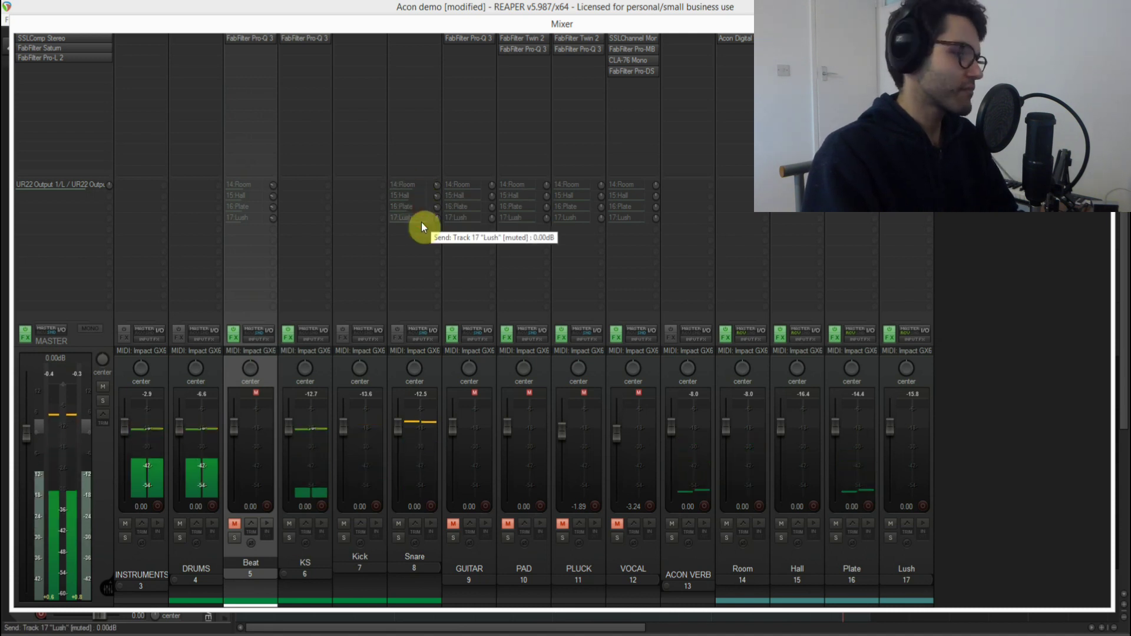
# Unmute Snare's Lush send and lower its level during playback with the Room, Hall and Plate sends muted.
pyautogui.press('space')
pyautogui.keyDown('shift'); pyautogui.click(422, 217); pyautogui.keyUp('shift')
pyautogui.press('space')
pyautogui.moveTo(437, 218); pyautogui.dragTo(400, 217)
pyautogui.click(436, 218)
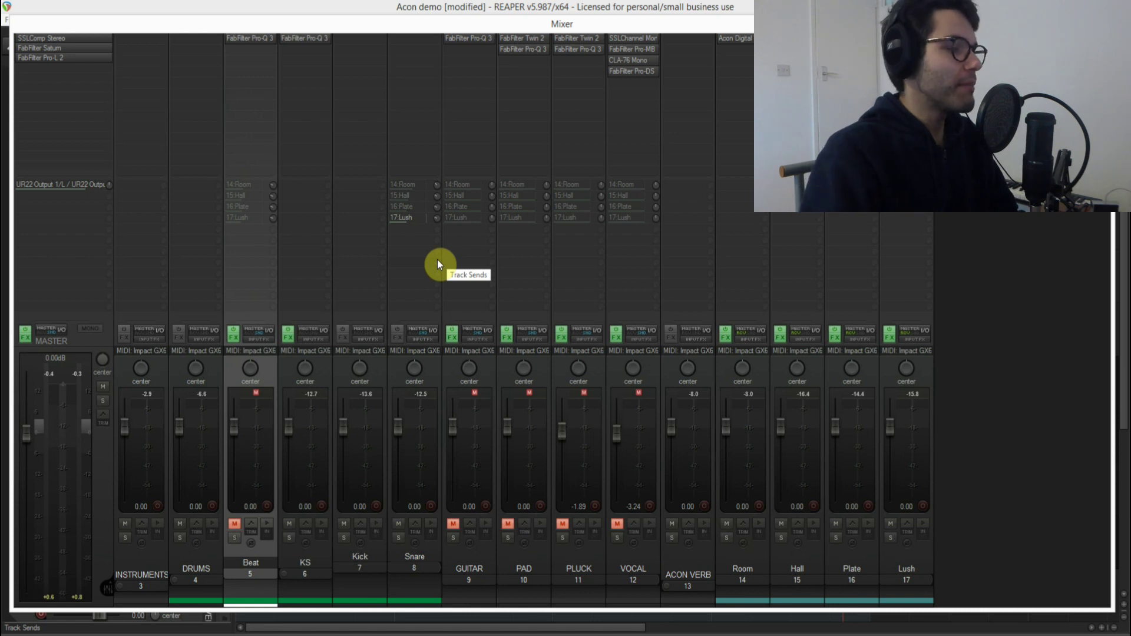
# Mute Snare's Lush send, then swap KS for GUITAR in the mix by toggling their mutes and start playback.
pyautogui.click(421, 219)
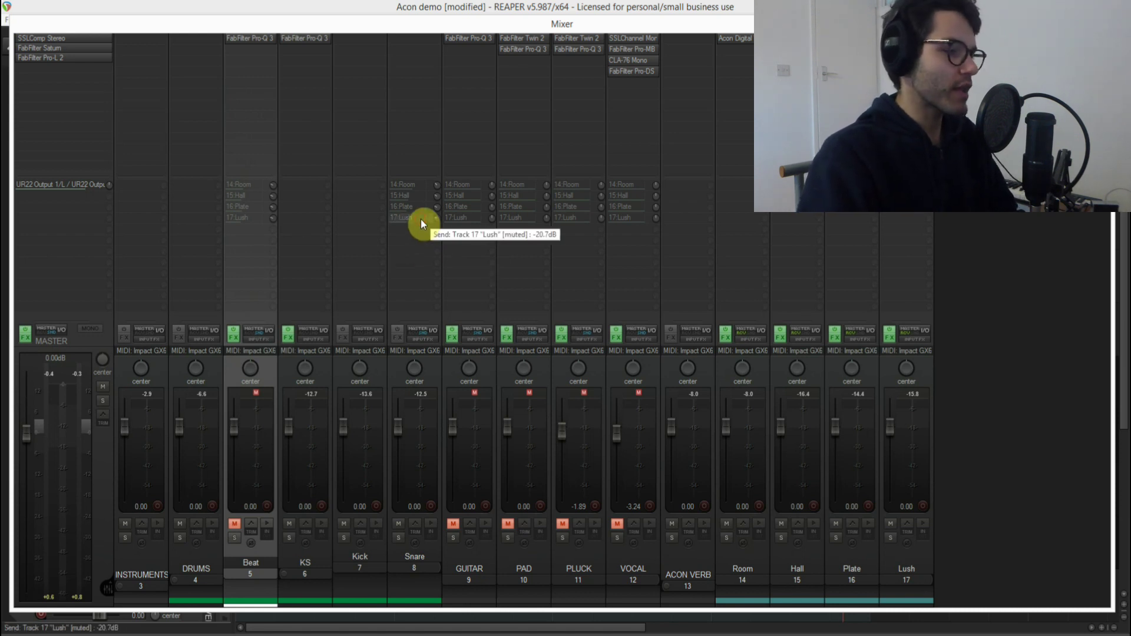
pyautogui.click(288, 522)
pyautogui.click(452, 523)
pyautogui.press('space')
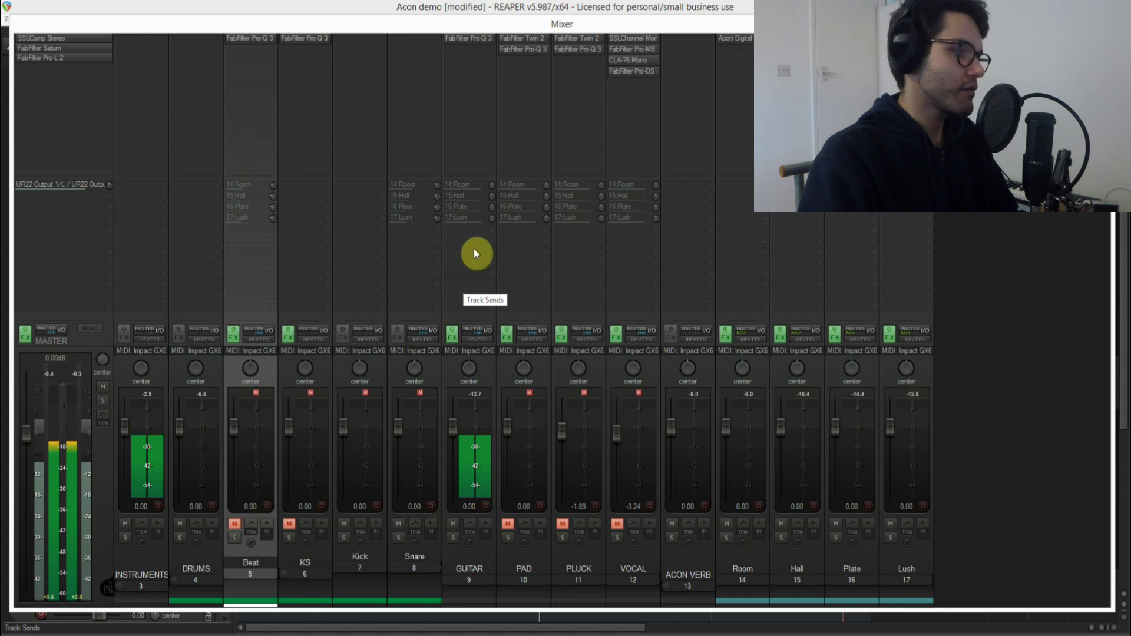
# Set GUITAR's Room send to -19.6 dB, compare it muted and active during playback, and stop.
pyautogui.click(479, 185)
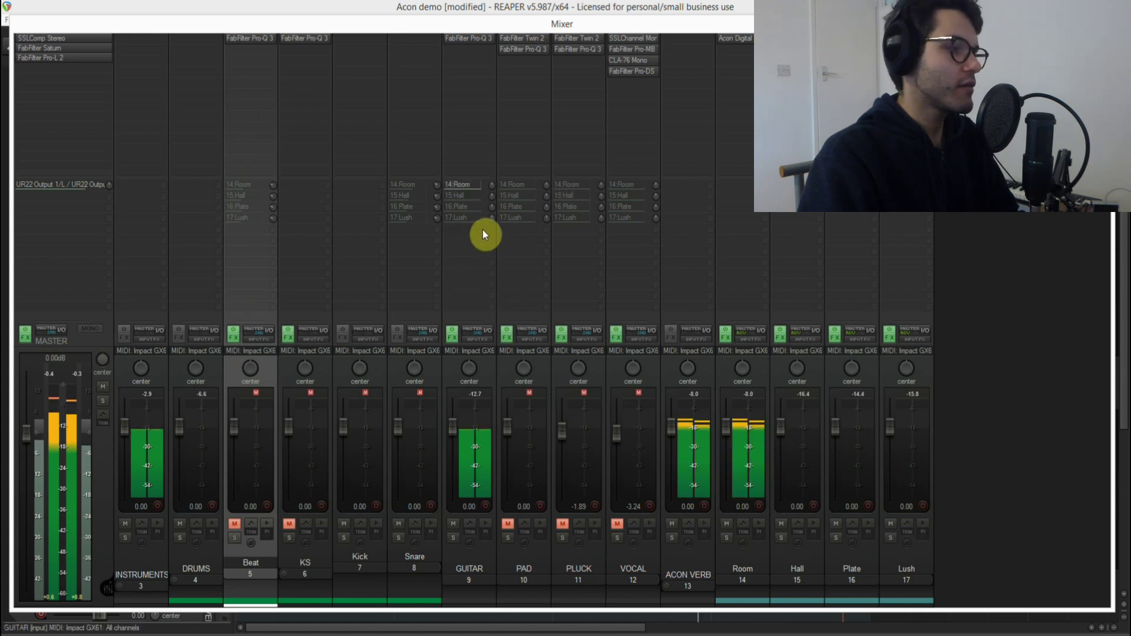
pyautogui.moveTo(491, 186); pyautogui.dragTo(491, 224)
pyautogui.keyDown('shift'); pyautogui.click(470, 186); pyautogui.keyUp('shift')
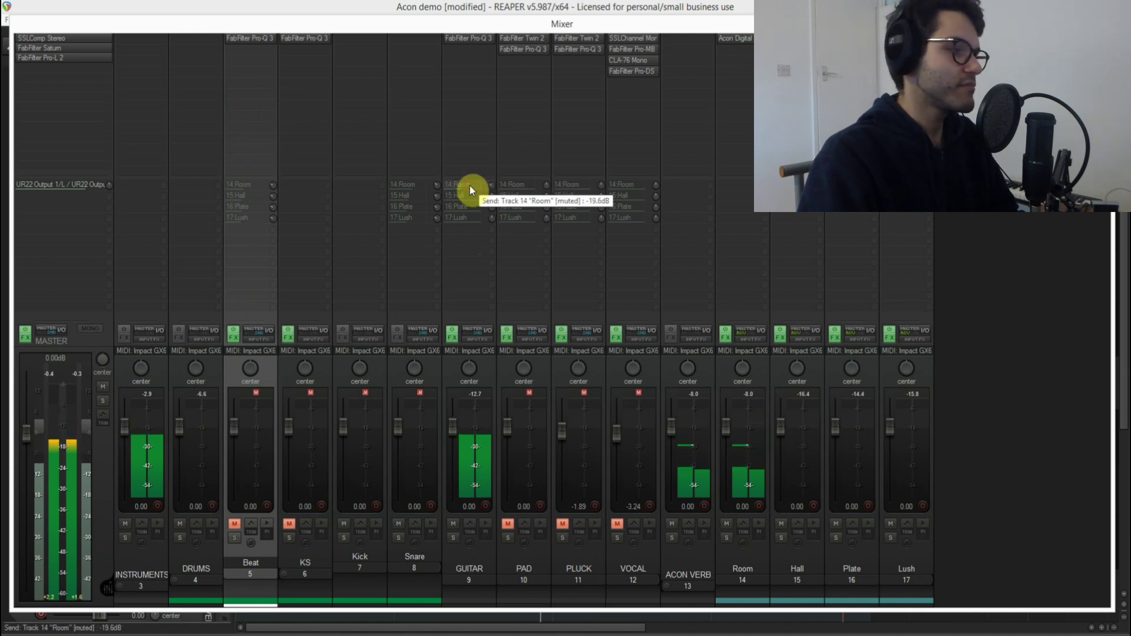
pyautogui.click(469, 185)
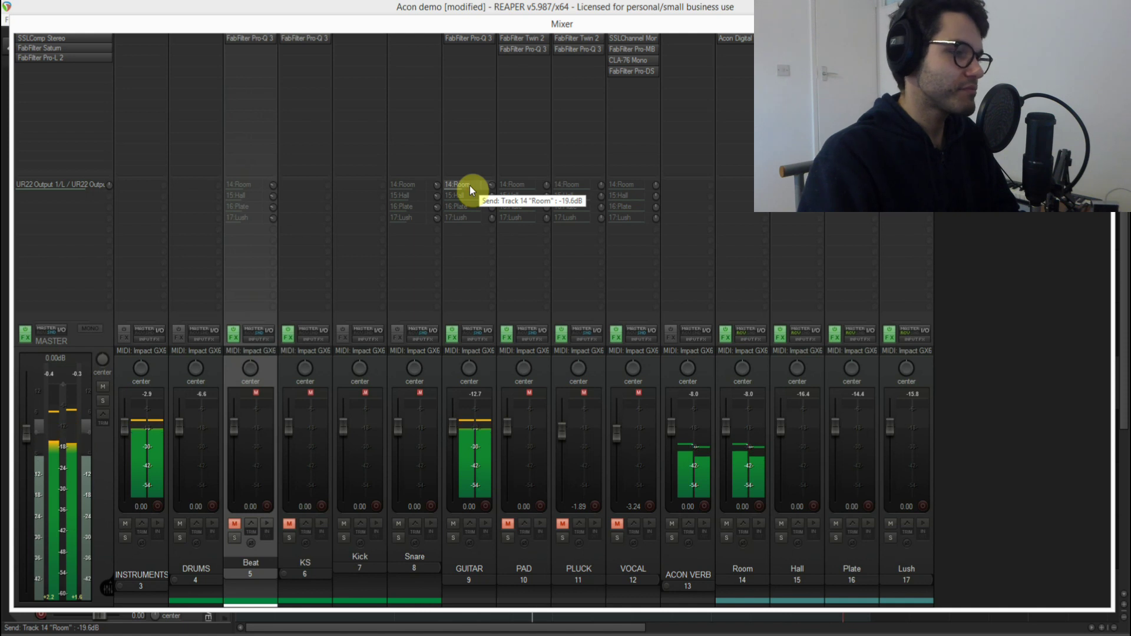
pyautogui.press('space')
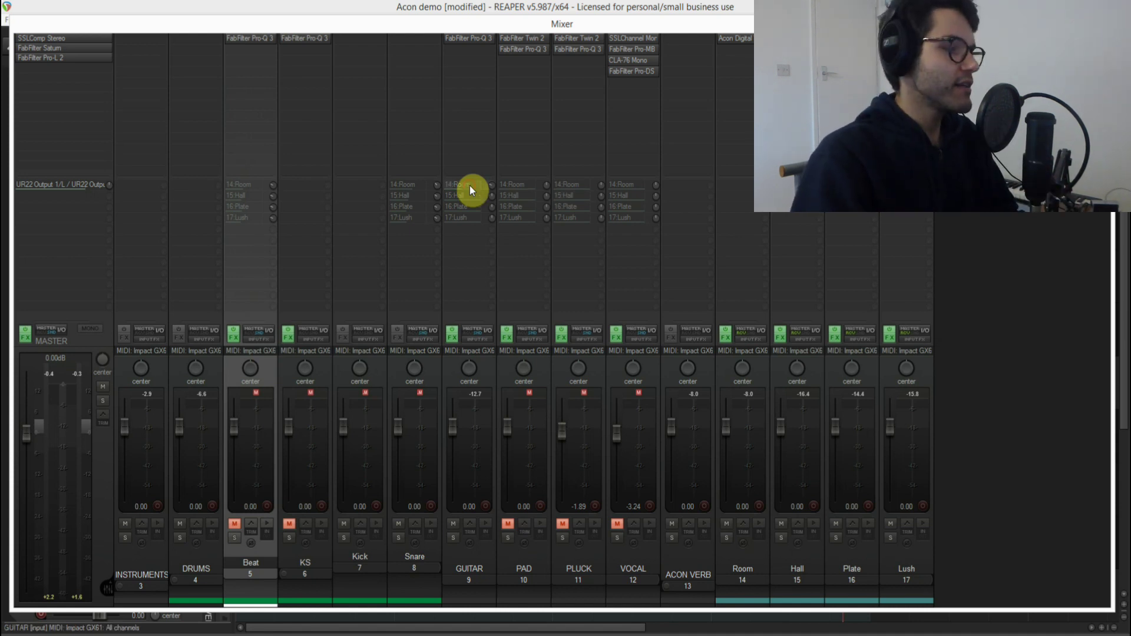
# Audition GUITAR's Hall send at -12.7 dB in place of the Room send, comparing it with the dry signal before stopping.
pyautogui.keyDown('shift'); pyautogui.click(461, 200); pyautogui.keyUp('shift')
pyautogui.press('space')
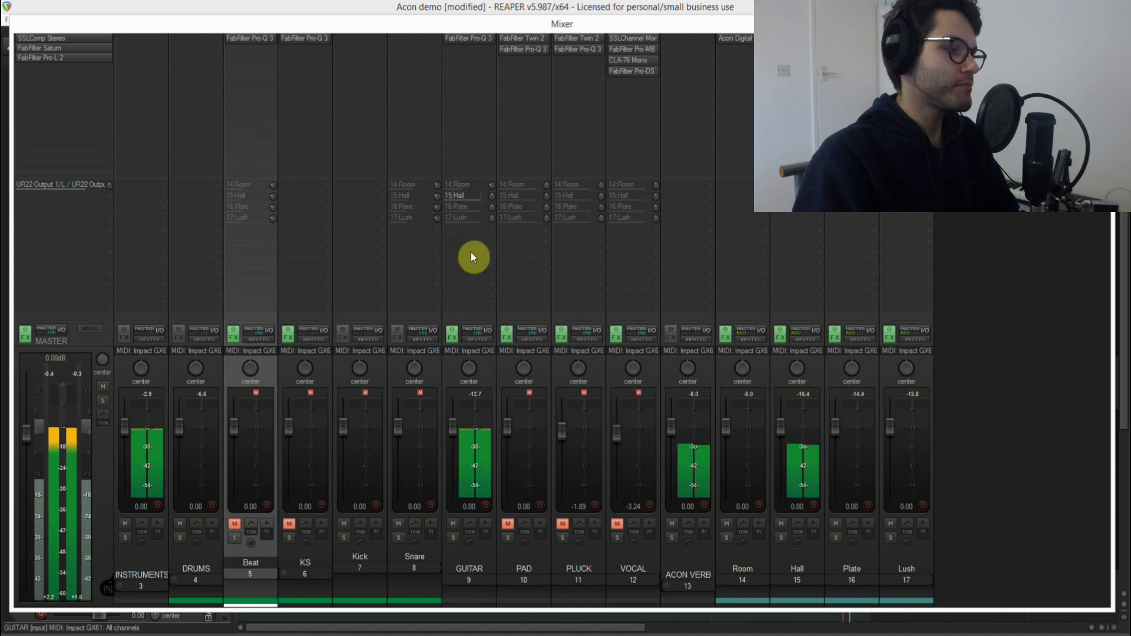
pyautogui.moveTo(490, 198)
pyautogui.mouseDown()
pyautogui.moveTo(490, 215)
pyautogui.moveTo(491, 196)
pyautogui.mouseUp()
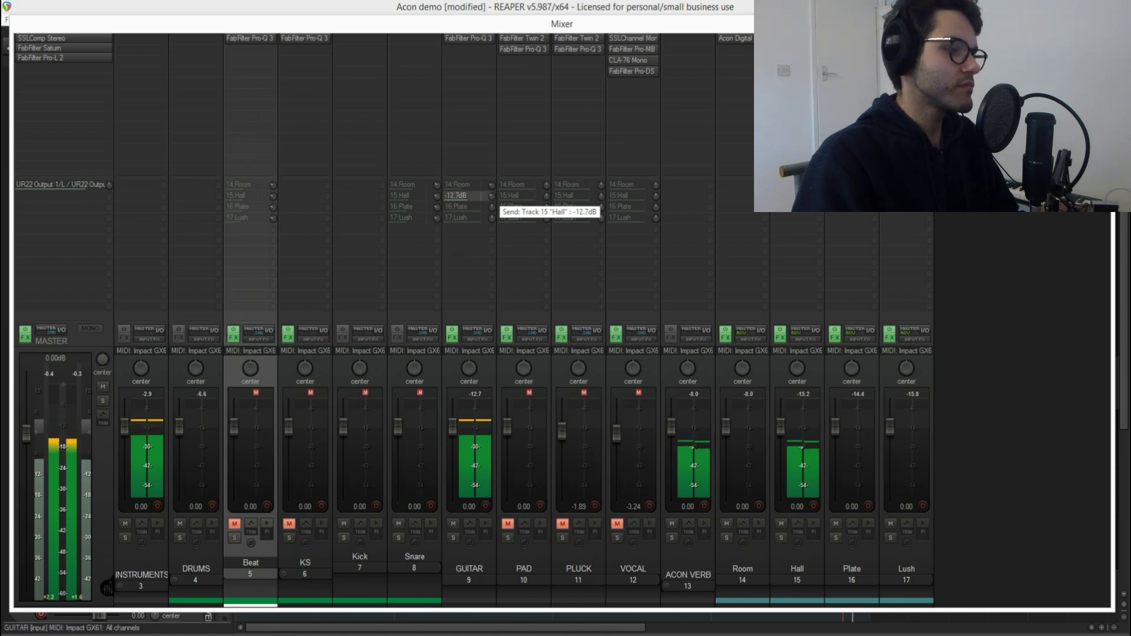
pyautogui.moveTo(491, 195); pyautogui.dragTo(490, 196)
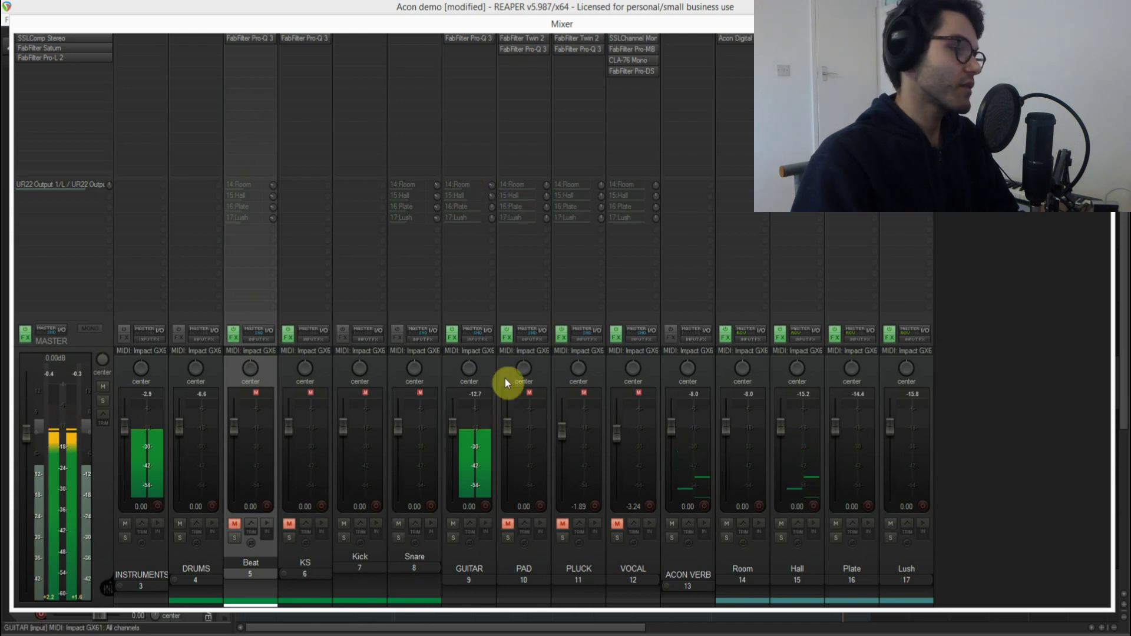
pyautogui.press('space')
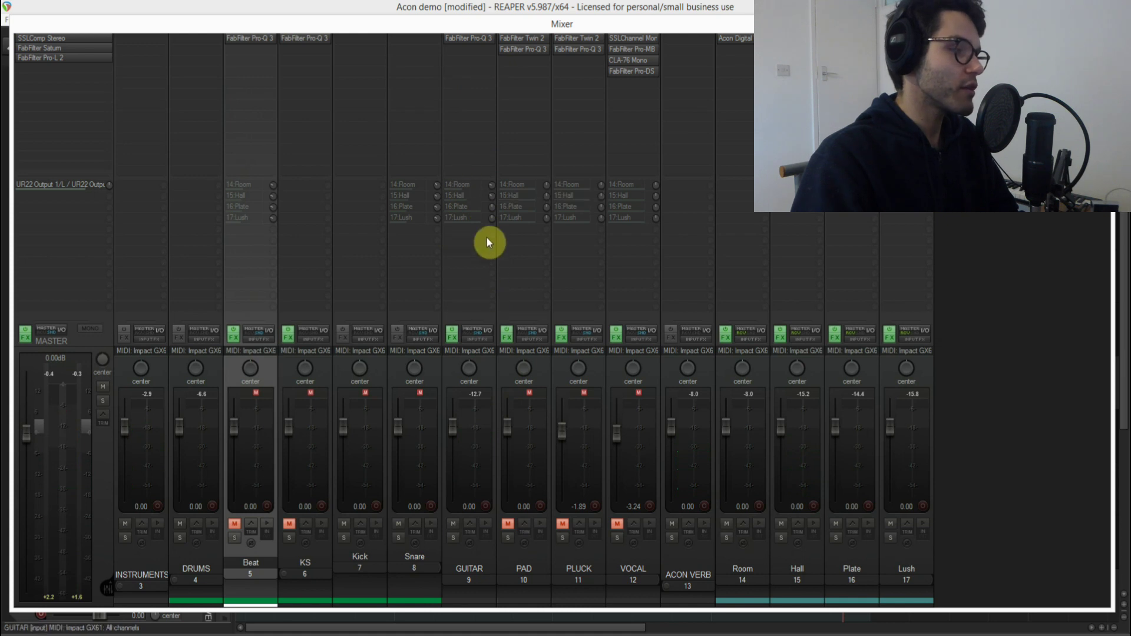
# Audition GUITAR's Plate send at about -13.4 dB, followed by its Lush send alone at a lowered level.
pyautogui.press('space')
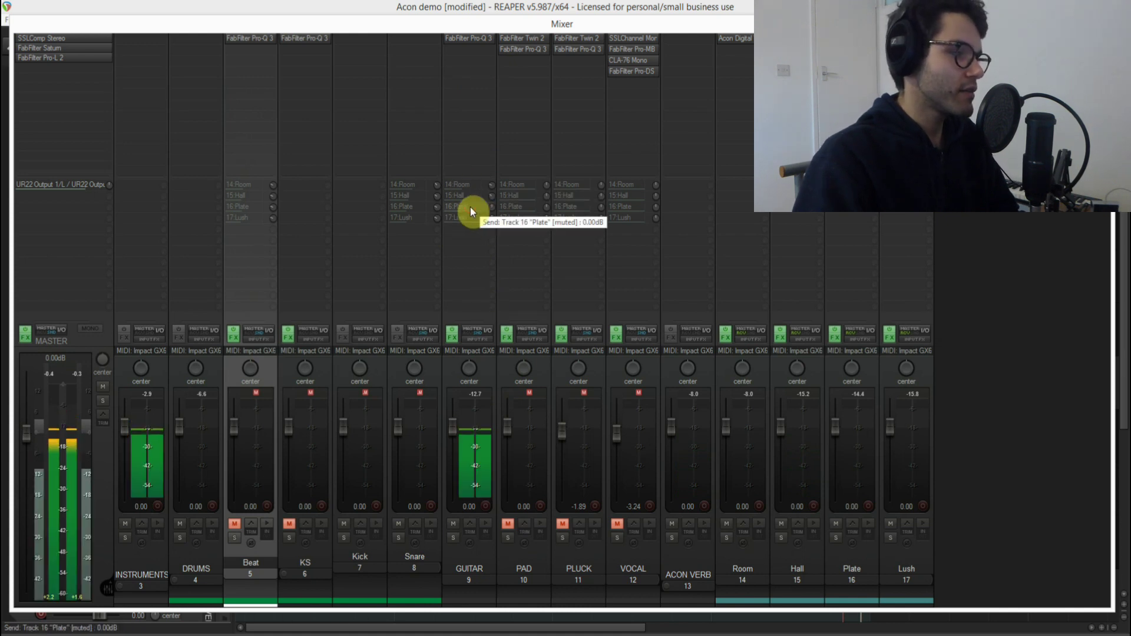
pyautogui.click(470, 207)
pyautogui.moveTo(490, 209); pyautogui.dragTo(490, 224)
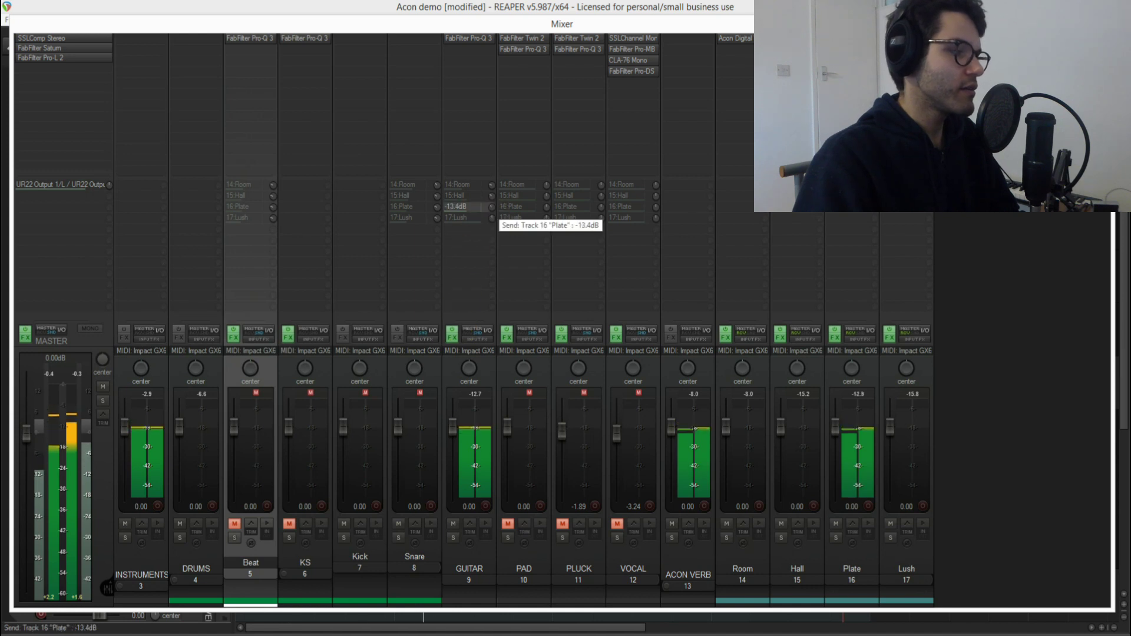
pyautogui.click(466, 206)
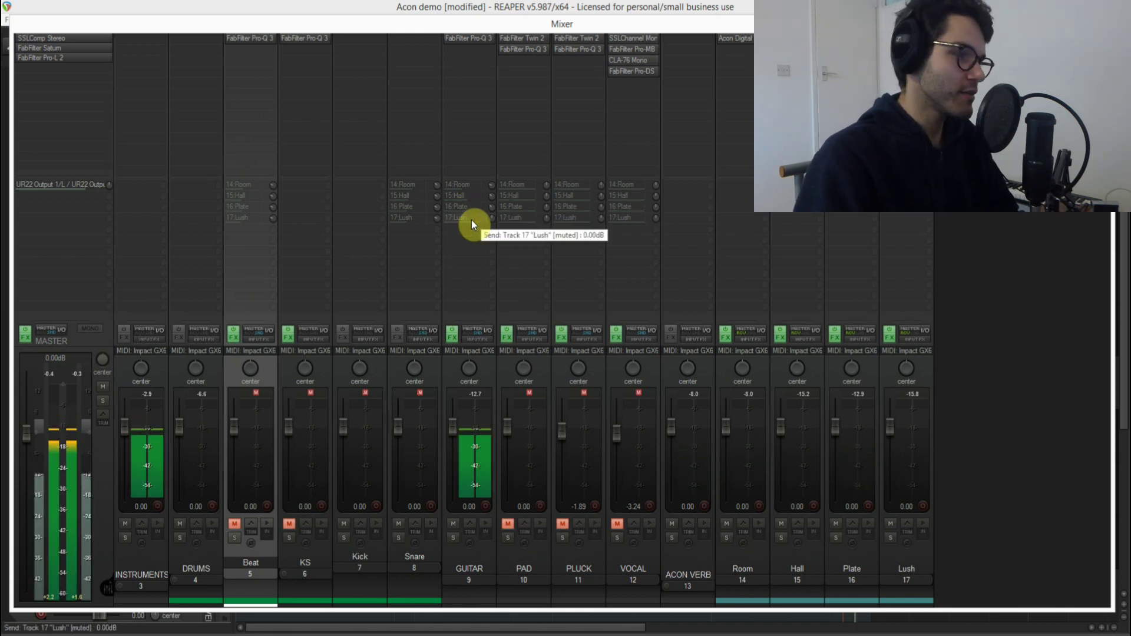
pyautogui.click(471, 220)
pyautogui.moveTo(492, 221); pyautogui.dragTo(491, 233)
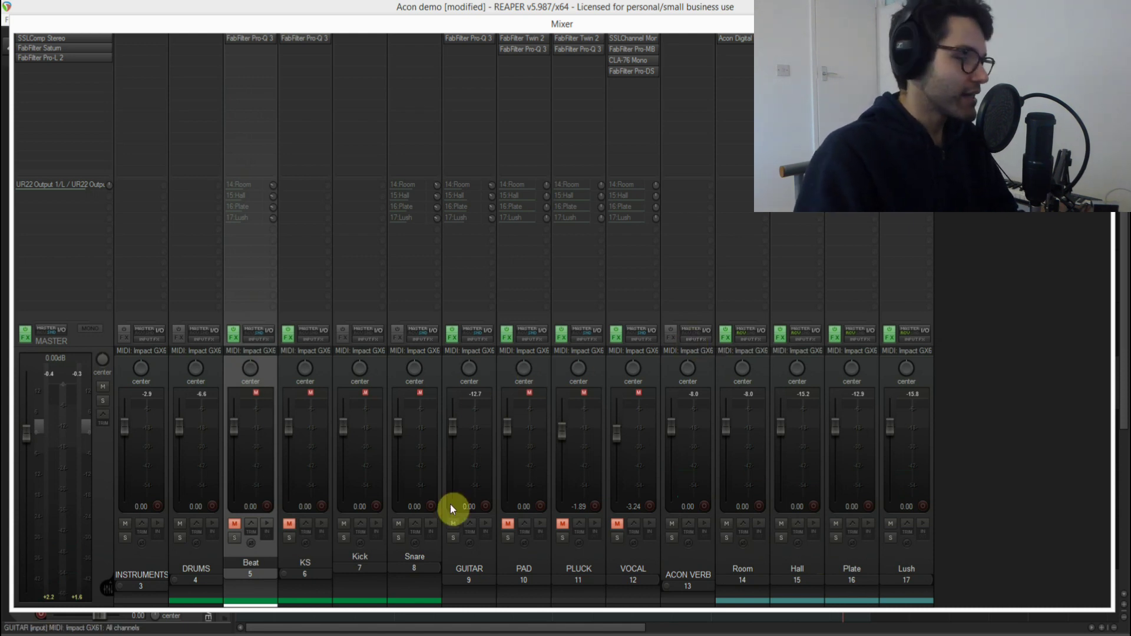
# Mute GUITAR, unmute and select the PAD track, and play it without any reverb sends.
pyautogui.click(455, 525)
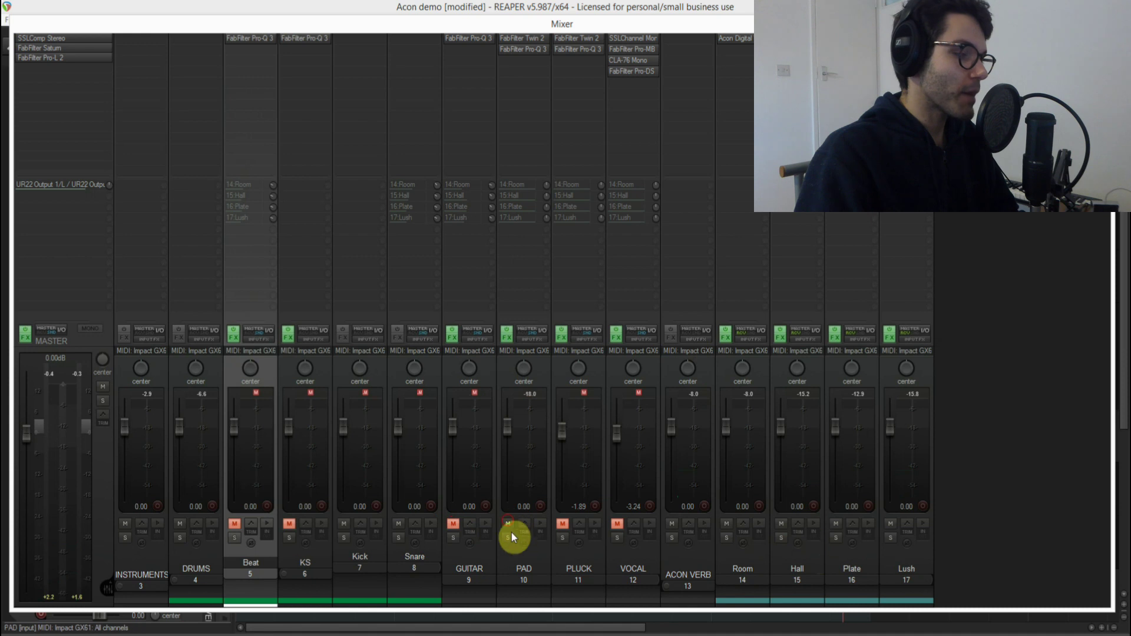
pyautogui.click(508, 523)
pyautogui.click(525, 555)
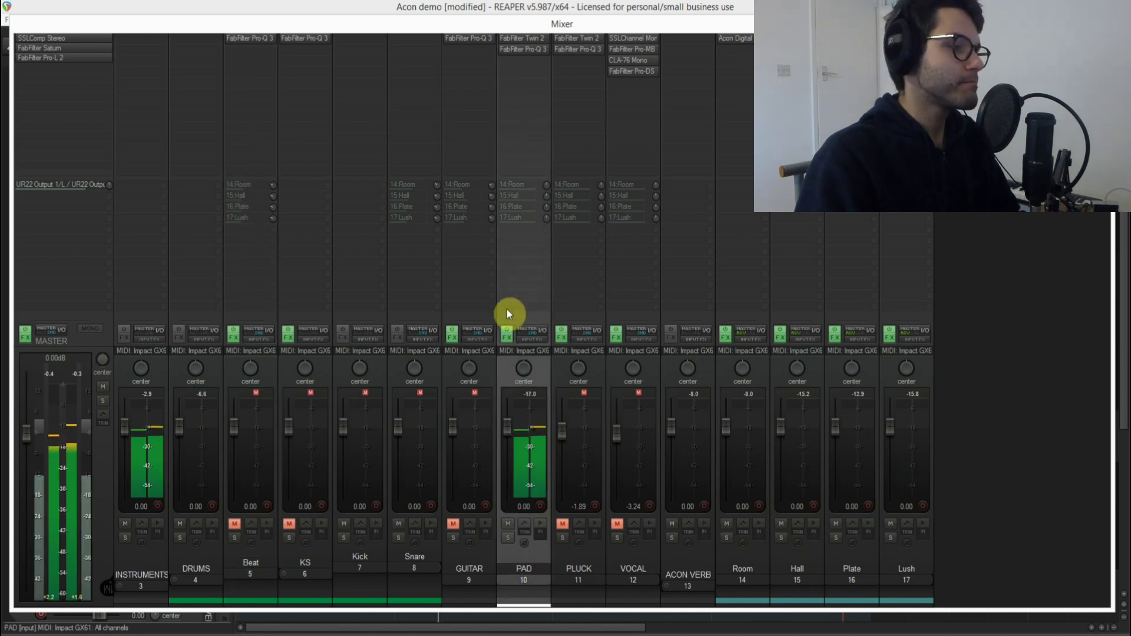
# Audition PAD's Room send at -12.3 dB and its Hall send at -5.02 dB, one at a time.
pyautogui.click(518, 186)
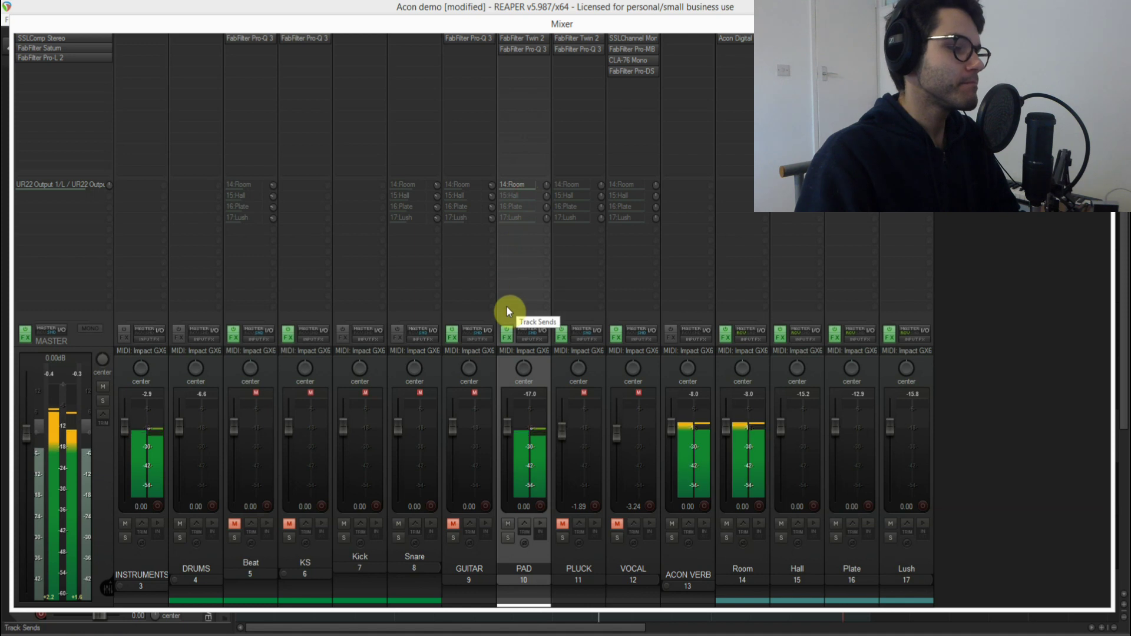
pyautogui.moveTo(545, 189); pyautogui.dragTo(545, 212)
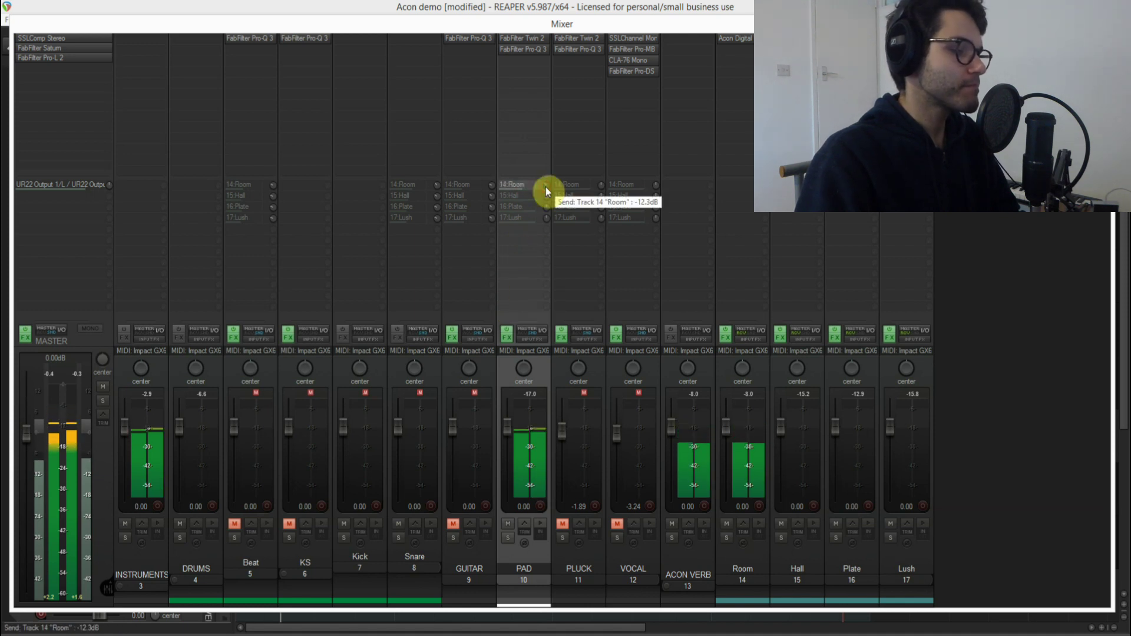
pyautogui.click(515, 197)
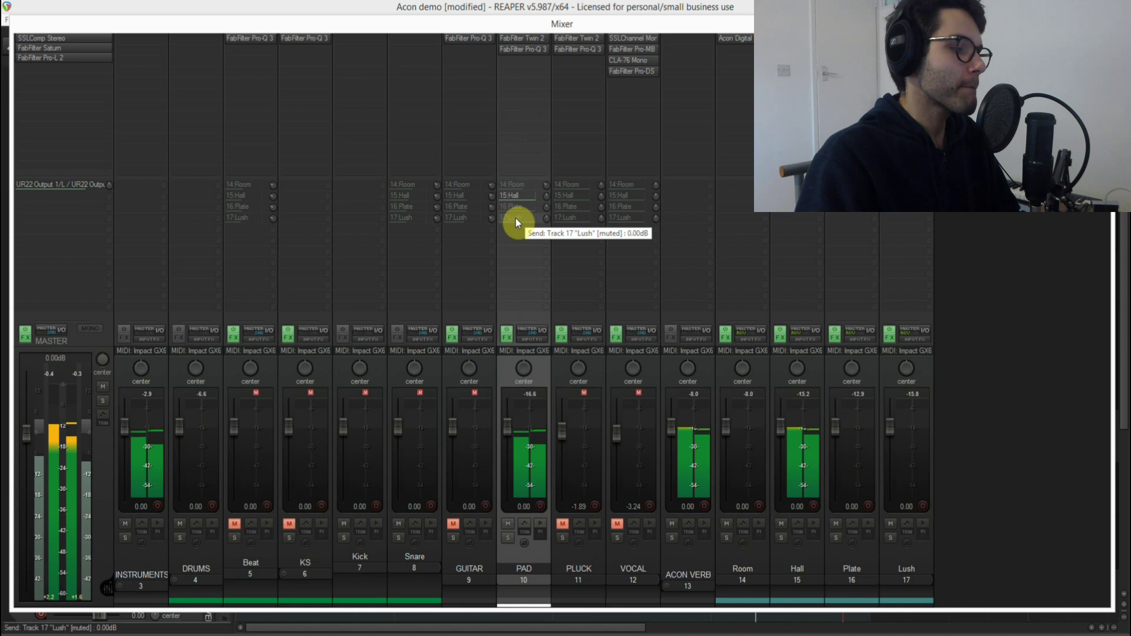
pyautogui.moveTo(548, 197)
pyautogui.mouseDown()
pyautogui.moveTo(548, 224)
pyautogui.moveTo(548, 204)
pyautogui.mouseUp()
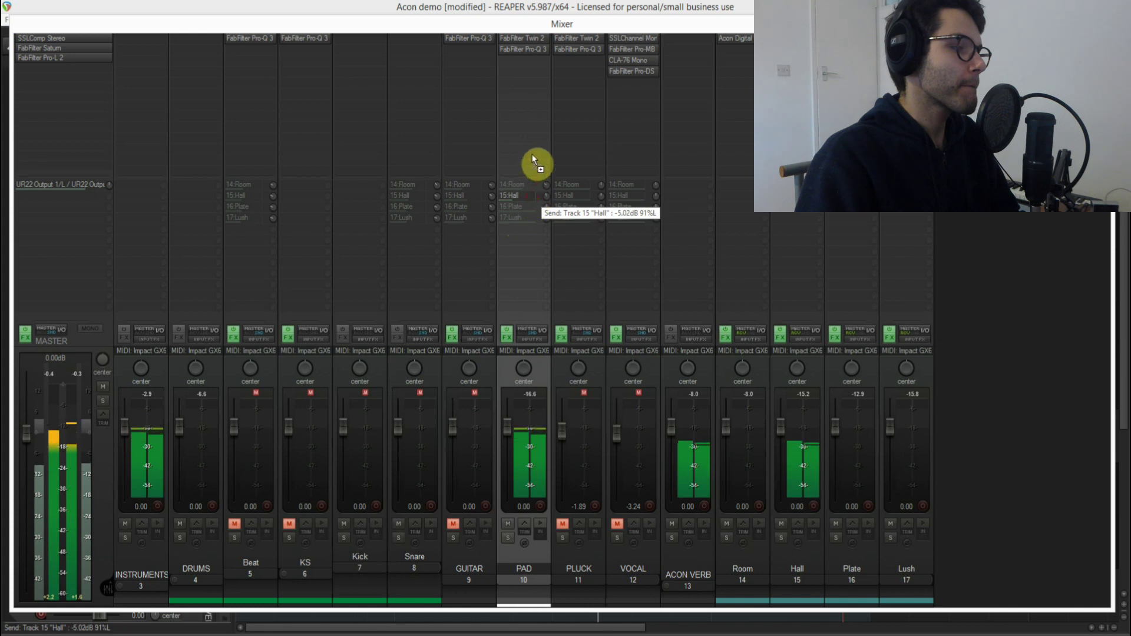
# Audition PAD's Plate send and correct the Hall send's pan to 3%R.
pyautogui.click(518, 207)
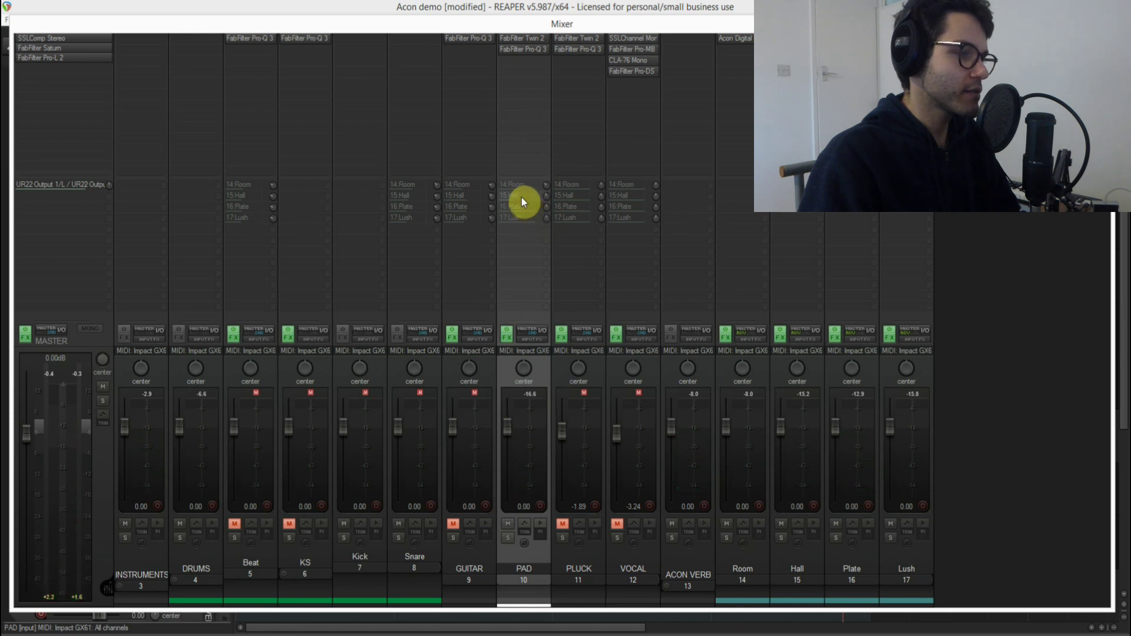
pyautogui.click(522, 200)
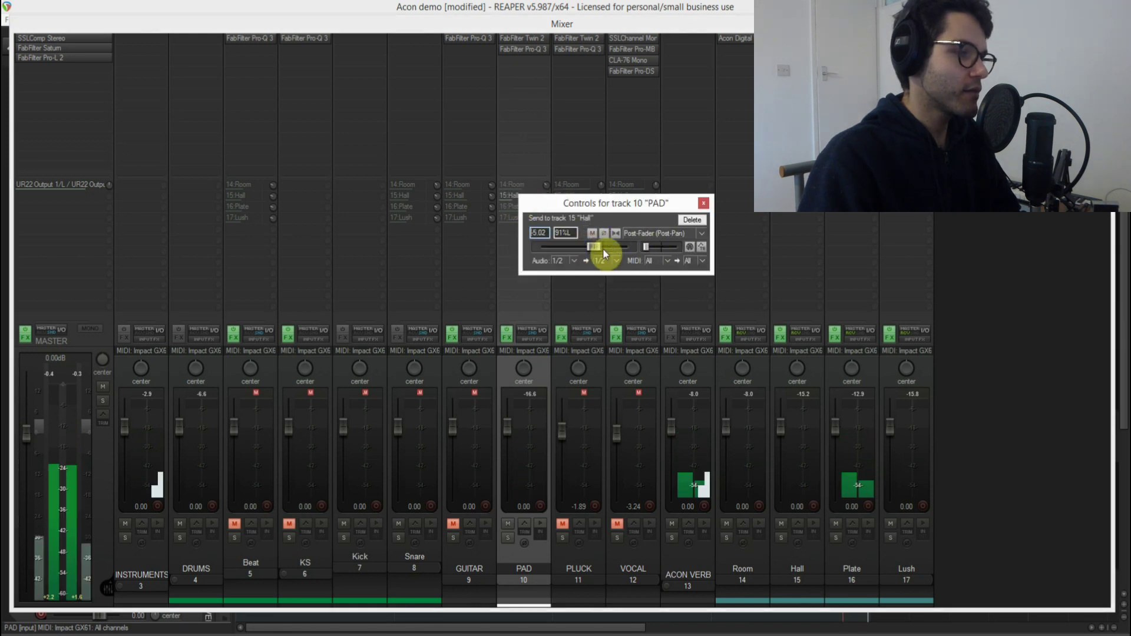
pyautogui.moveTo(644, 248); pyautogui.dragTo(659, 249)
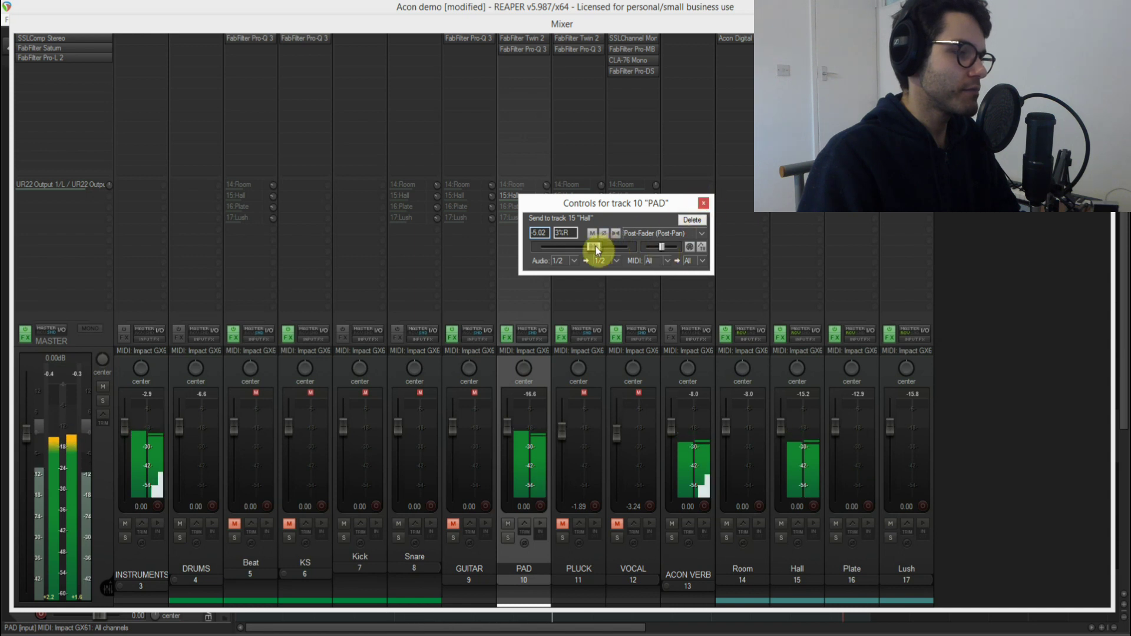
pyautogui.click(703, 203)
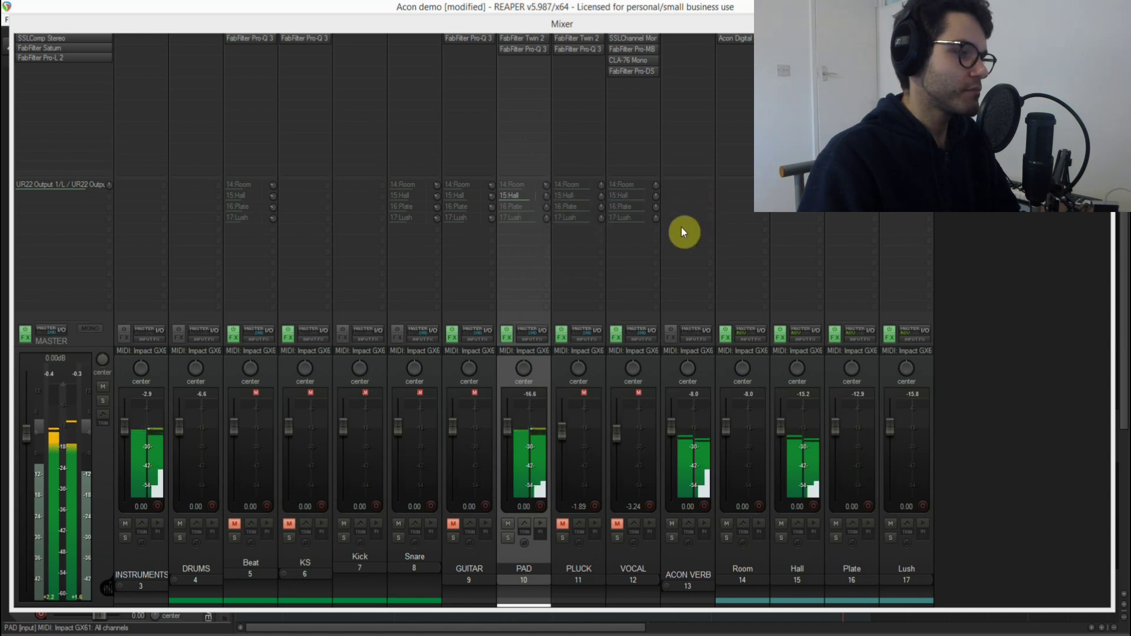
# Switch PAD from the Hall send to the Room send, adjusting its level during playback, and stop.
pyautogui.click(513, 196)
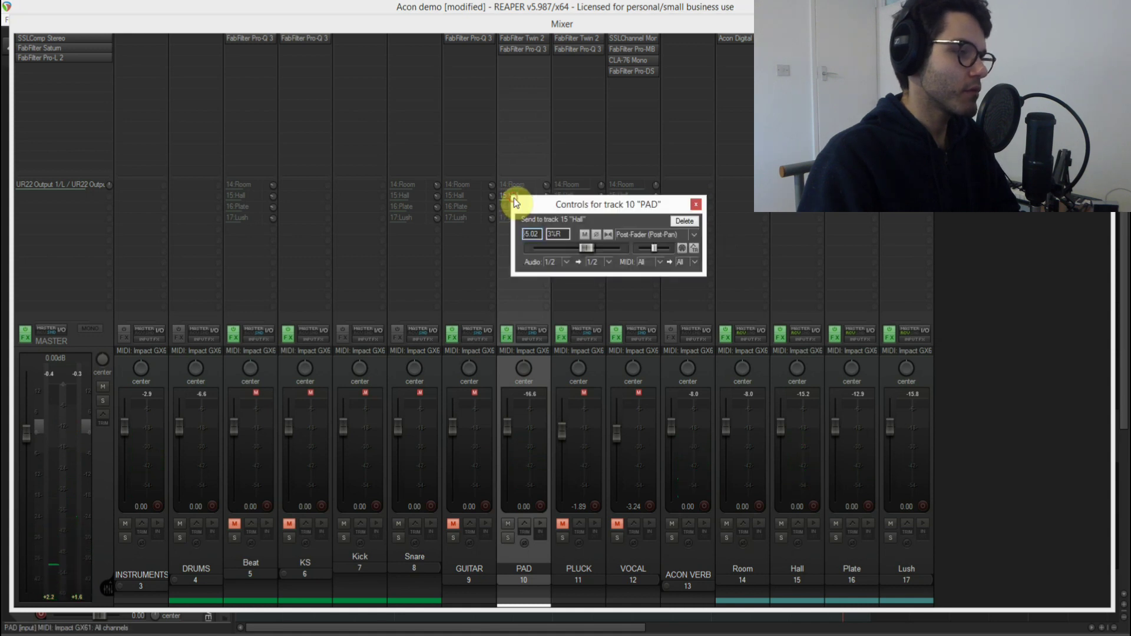
pyautogui.click(695, 204)
pyautogui.press('space')
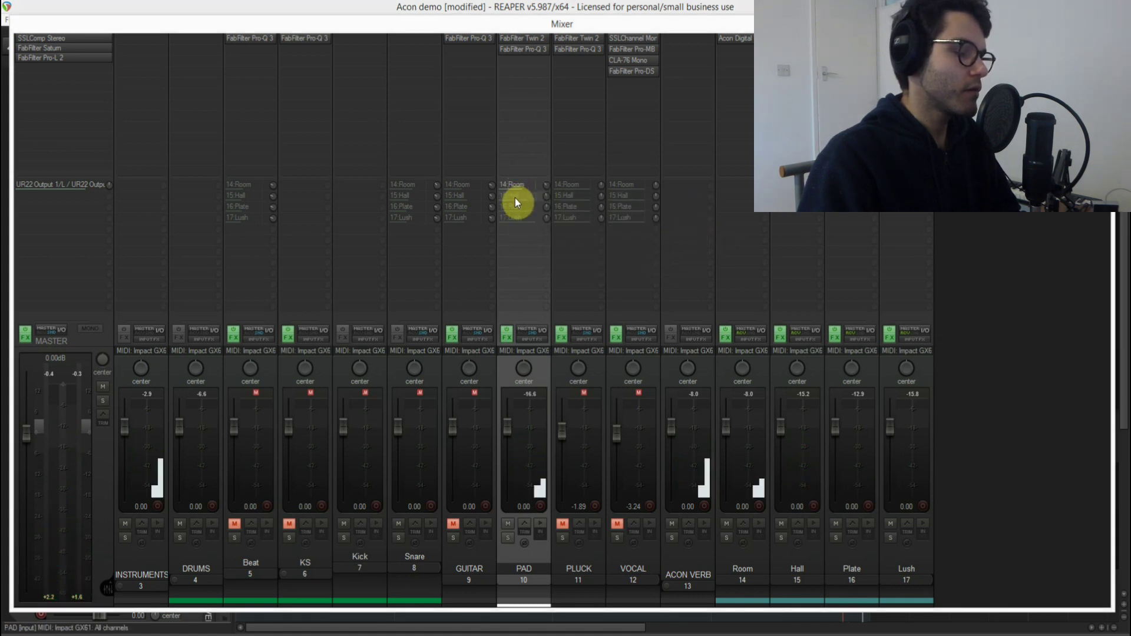
pyautogui.moveTo(546, 186); pyautogui.dragTo(546, 193)
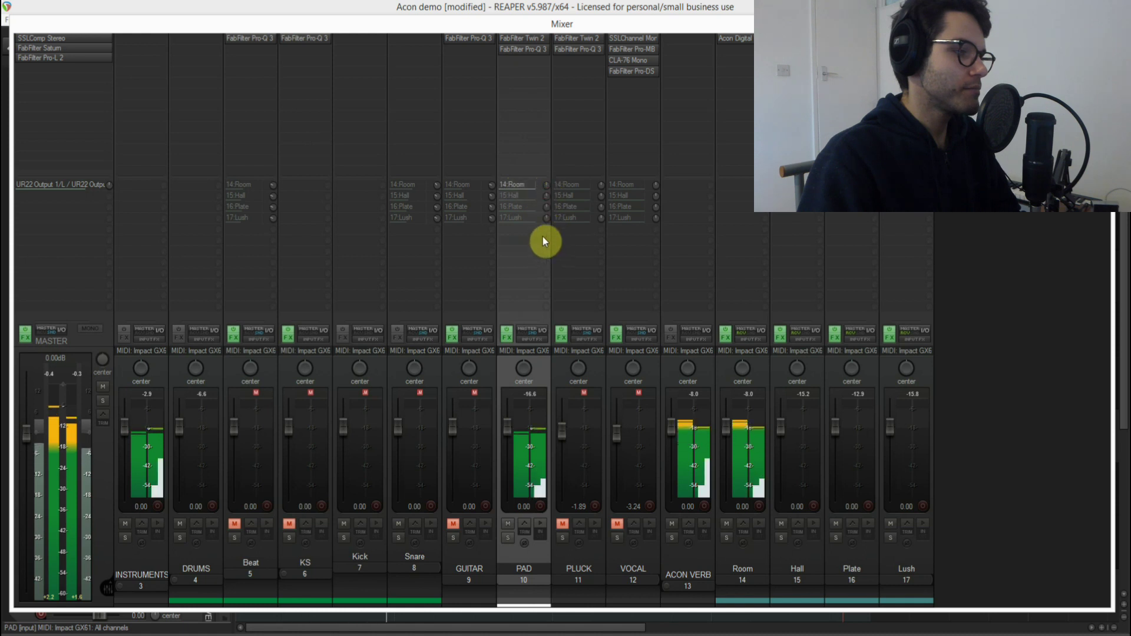
pyautogui.press('space')
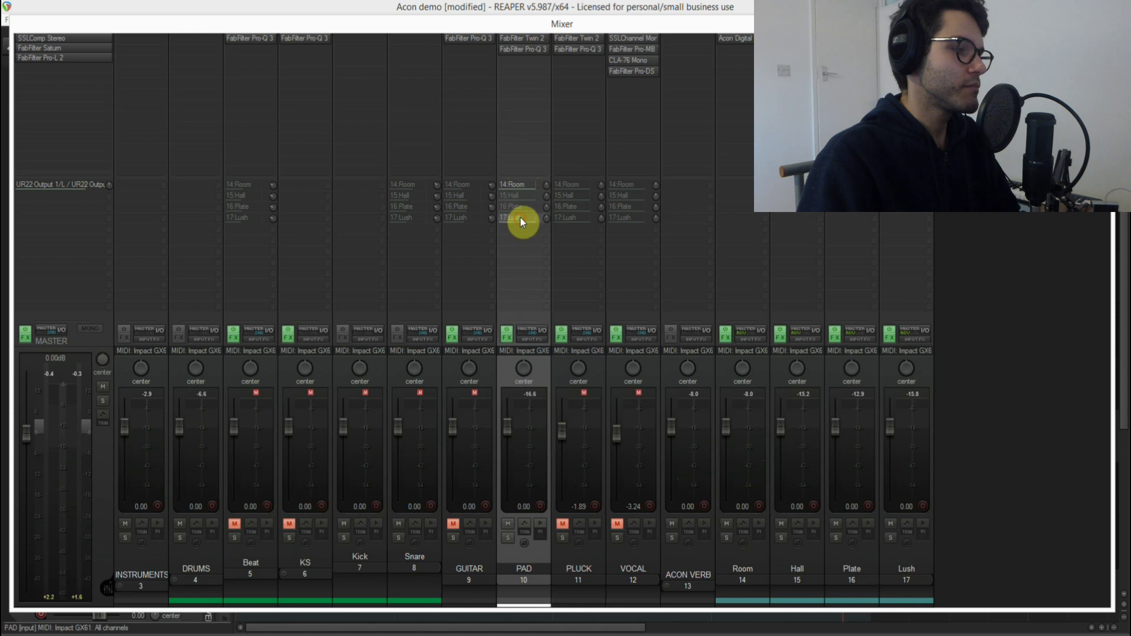
# Audition PAD's Lush send at 0.00 dB with the Room send muted, and mute Lush after stopping playback.
pyautogui.keyDown('shift'); pyautogui.click(521, 186); pyautogui.keyUp('shift')
pyautogui.press('space')
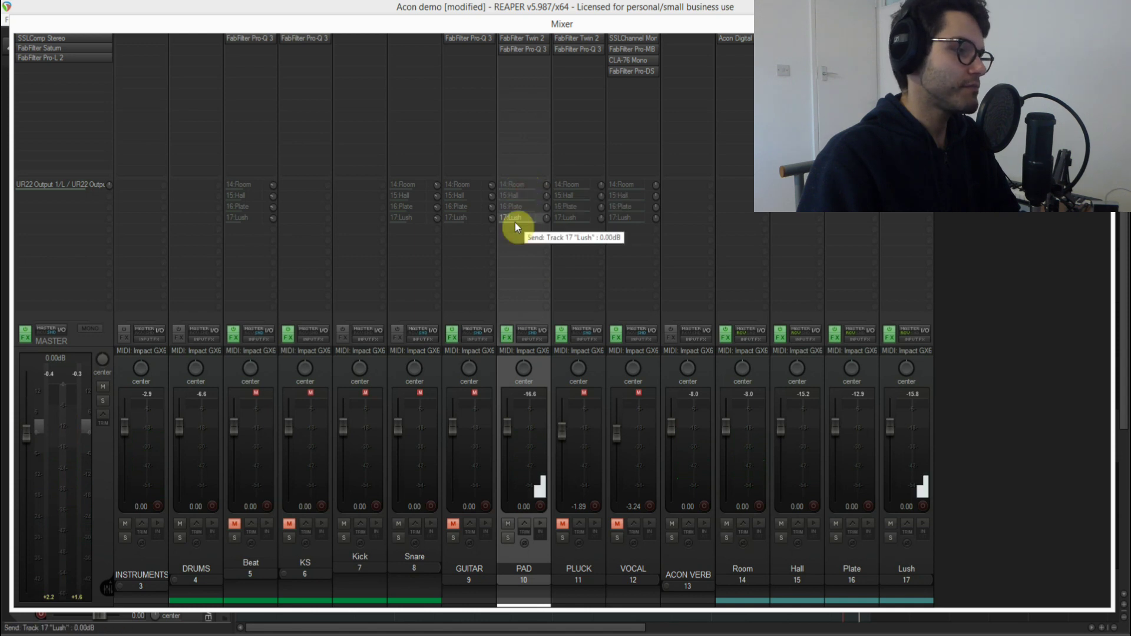
pyautogui.press('space')
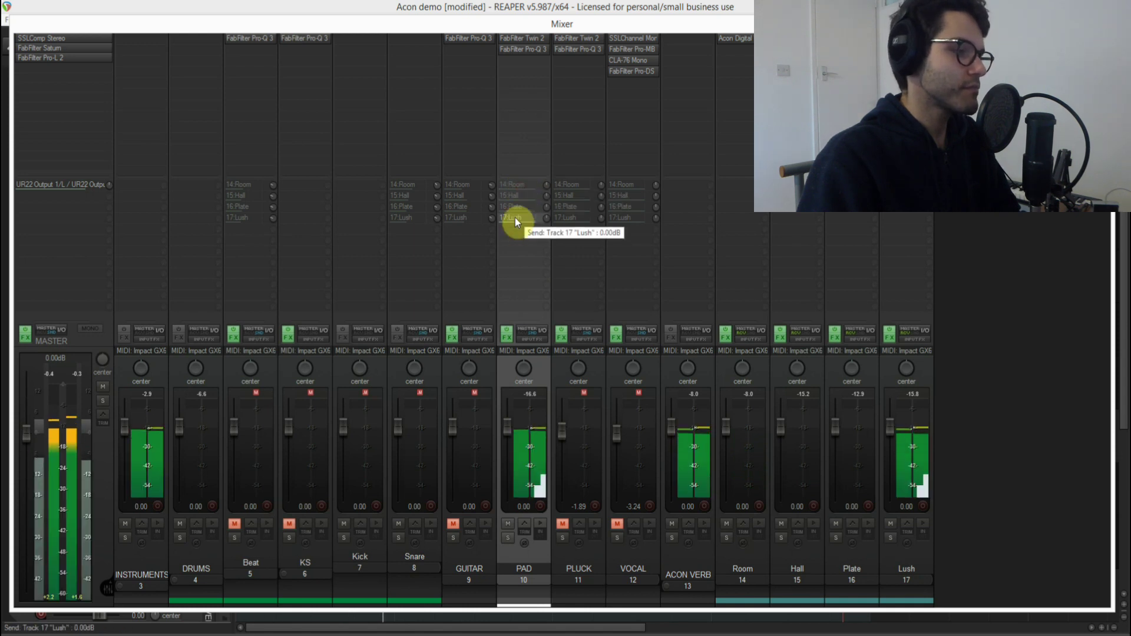
pyautogui.press('space')
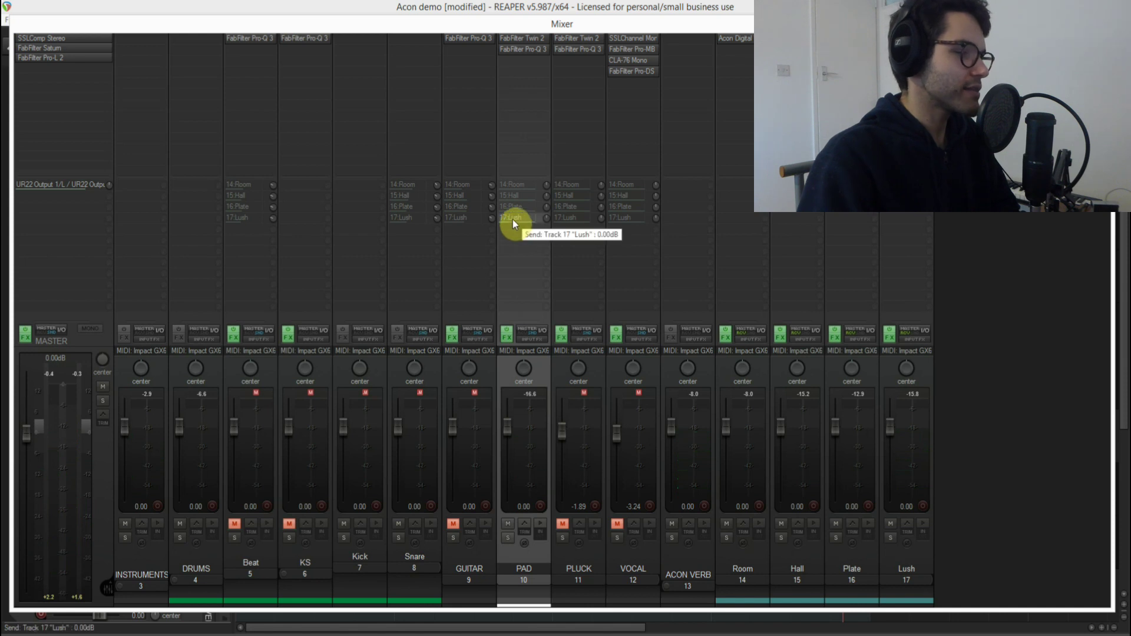
pyautogui.click(513, 220)
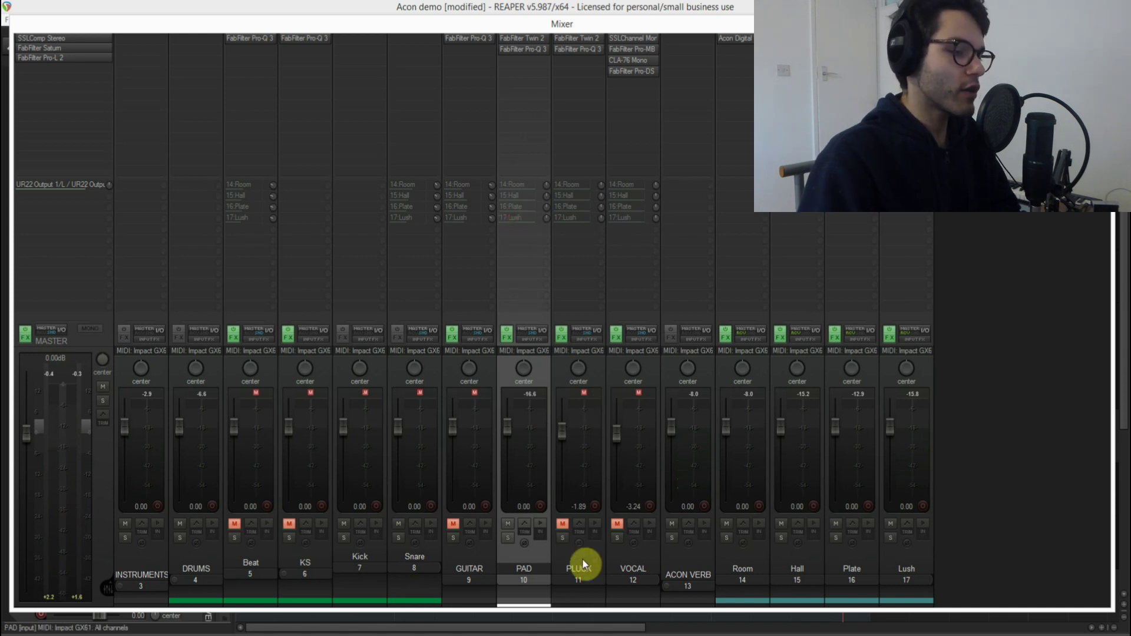
# Swap PAD for PLUCK by toggling their mutes, and audition PLUCK's Room send at a lowered level before stopping.
pyautogui.click(507, 523)
pyautogui.click(563, 524)
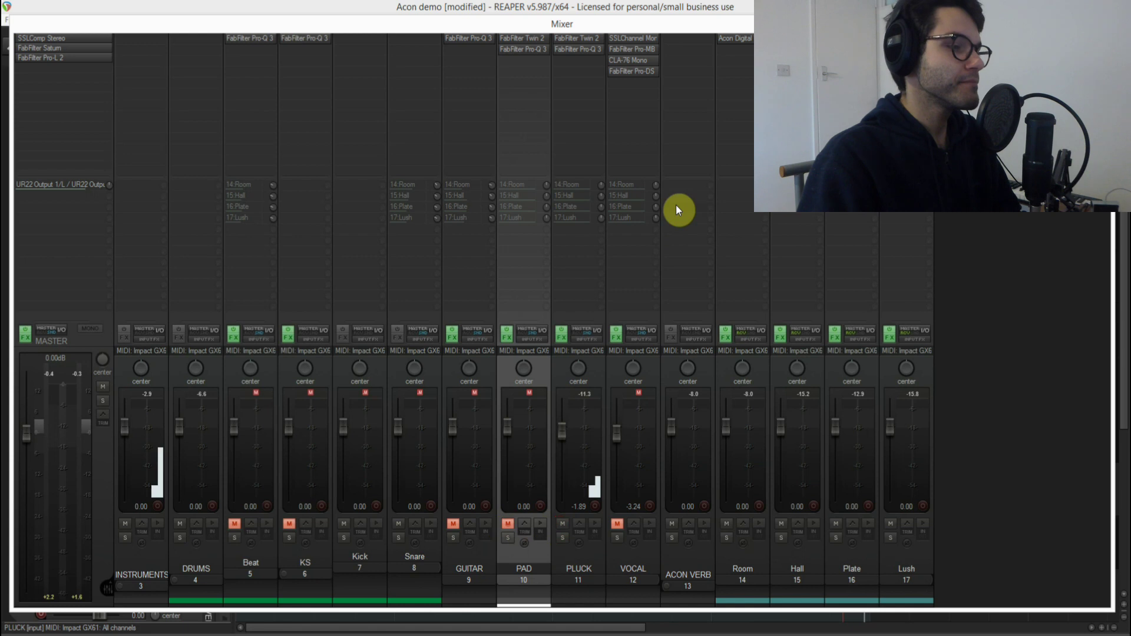
pyautogui.click(586, 184)
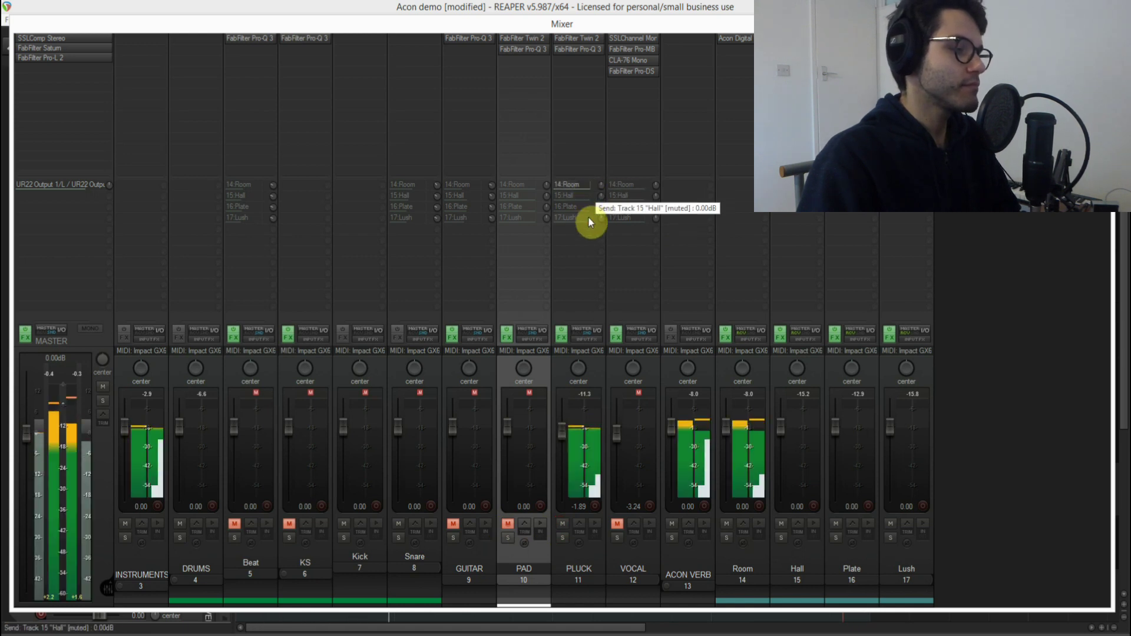
pyautogui.moveTo(599, 188); pyautogui.dragTo(599, 214)
pyautogui.press('space')
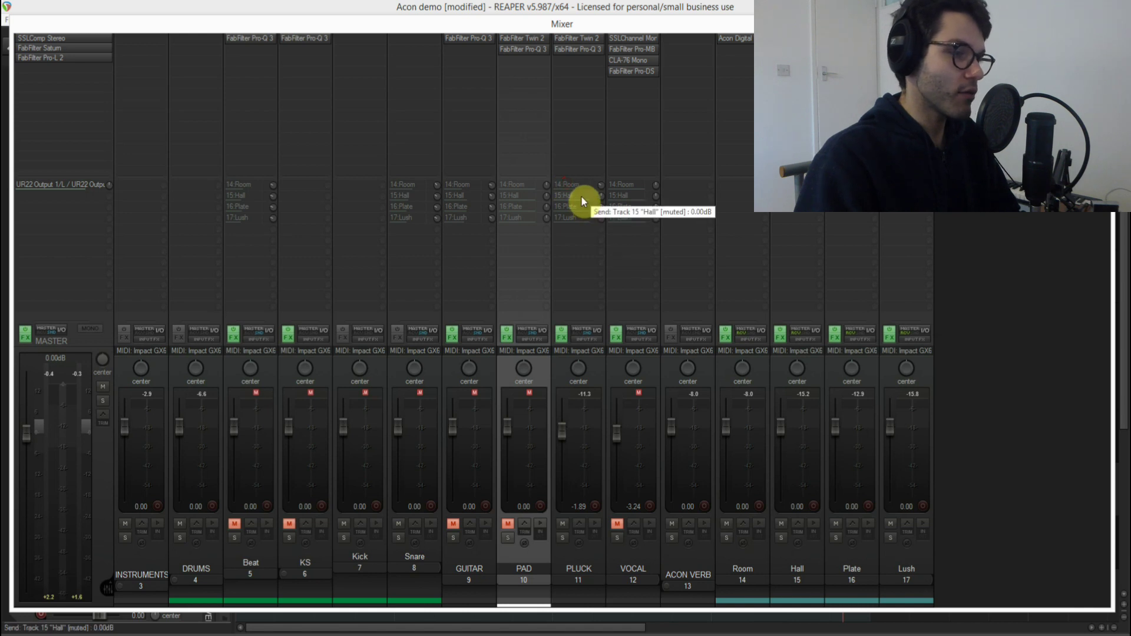
# Audition PLUCK's Hall send and switch it to the Plate send, adjusting each send's level during playback.
pyautogui.click(581, 196)
pyautogui.click(651, 235)
pyautogui.moveTo(601, 196); pyautogui.dragTo(598, 198)
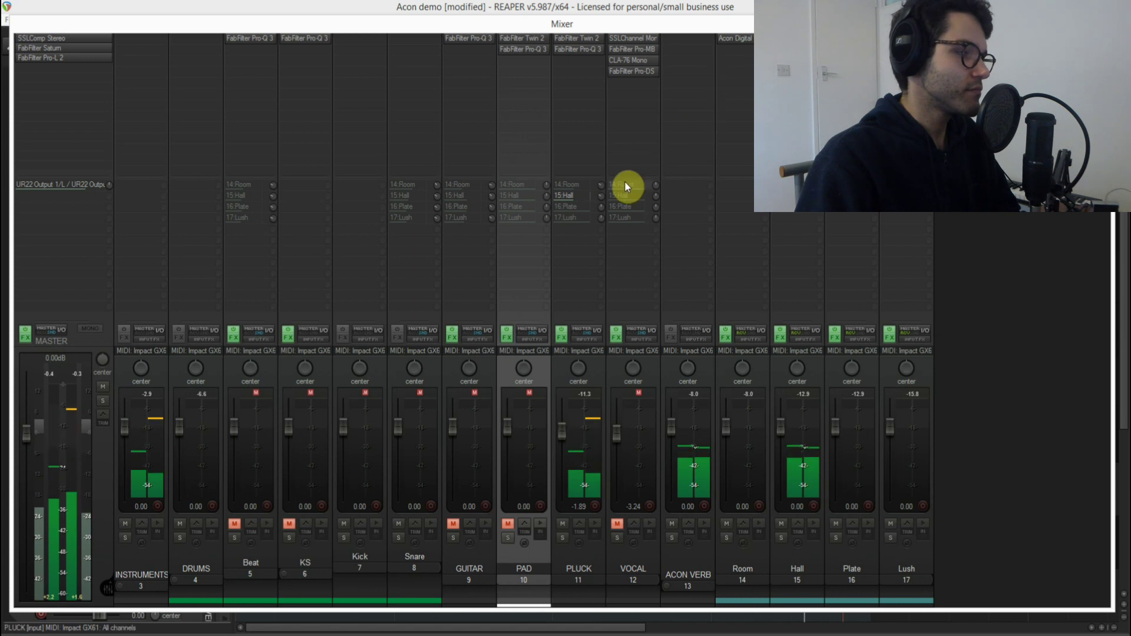
pyautogui.keyDown('shift'); pyautogui.click(574, 206); pyautogui.keyUp('shift')
pyautogui.moveTo(600, 208)
pyautogui.mouseDown()
pyautogui.moveTo(600, 234)
pyautogui.moveTo(599, 206)
pyautogui.mouseUp()
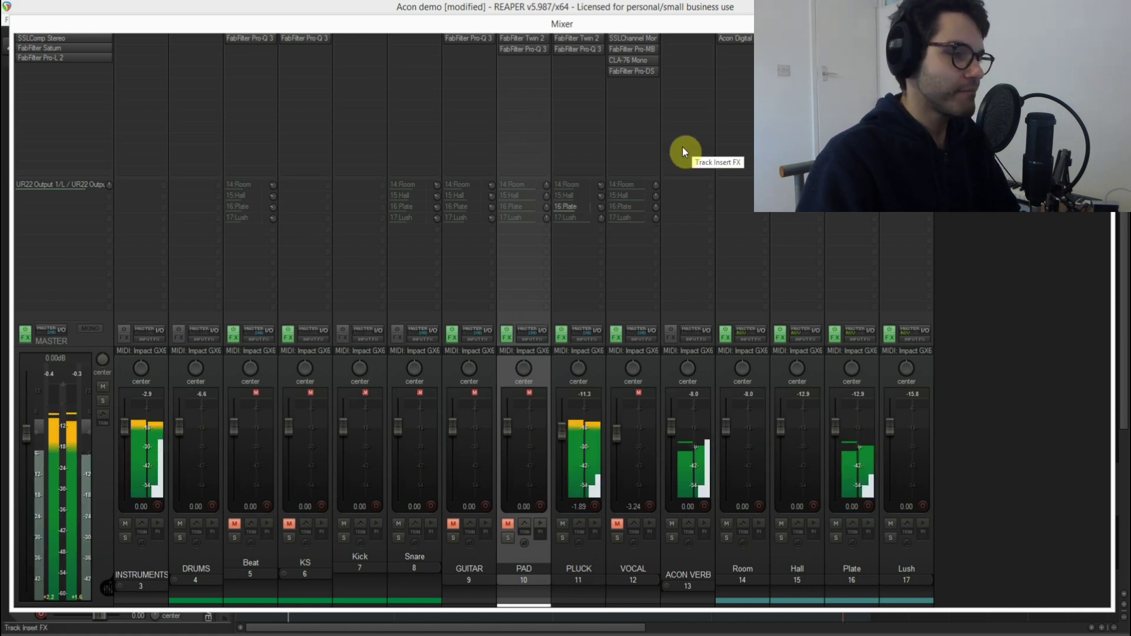
# Audition PLUCK's Lush send at -16.9 dB in place of Plate, and mute it.
pyautogui.click(581, 218)
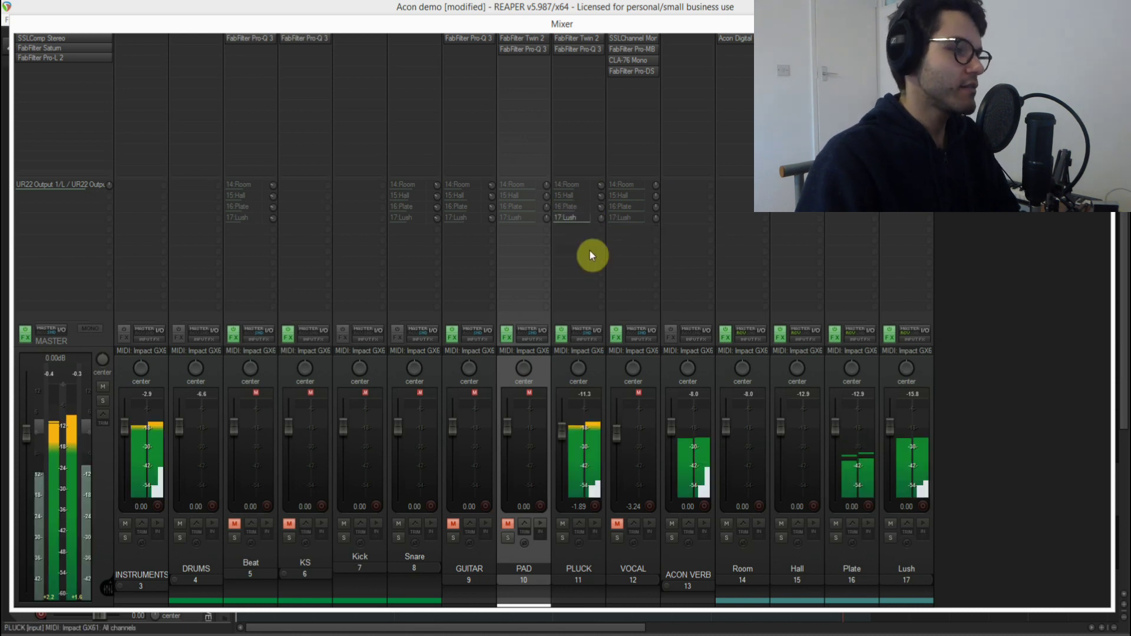
pyautogui.moveTo(600, 219)
pyautogui.mouseDown()
pyautogui.moveTo(600, 242)
pyautogui.moveTo(600, 219)
pyautogui.mouseUp()
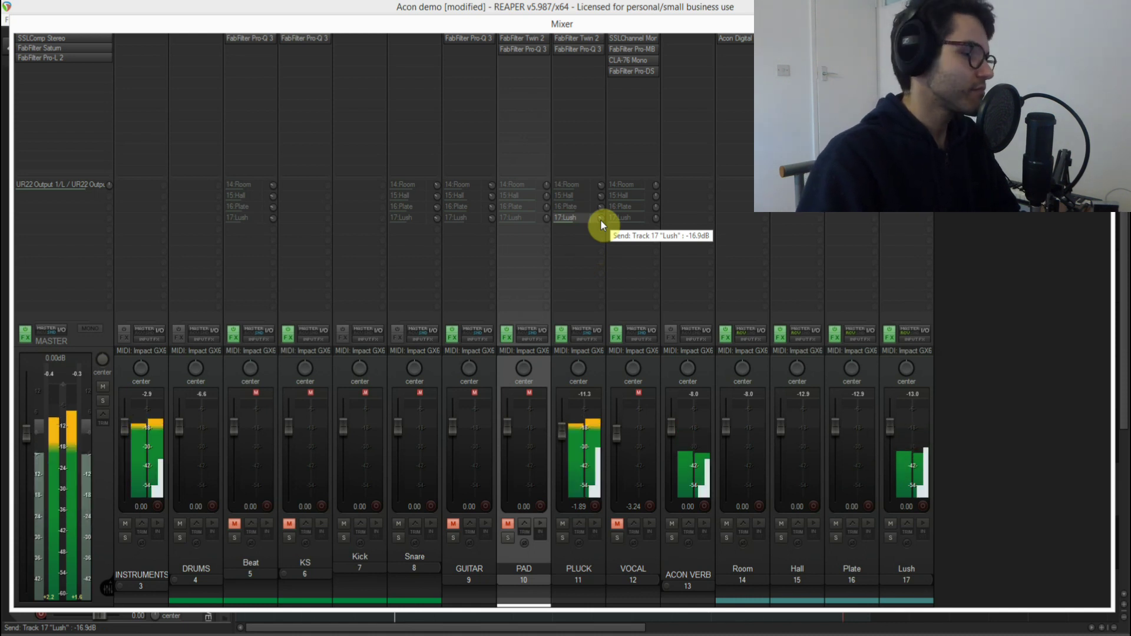
pyautogui.click(586, 222)
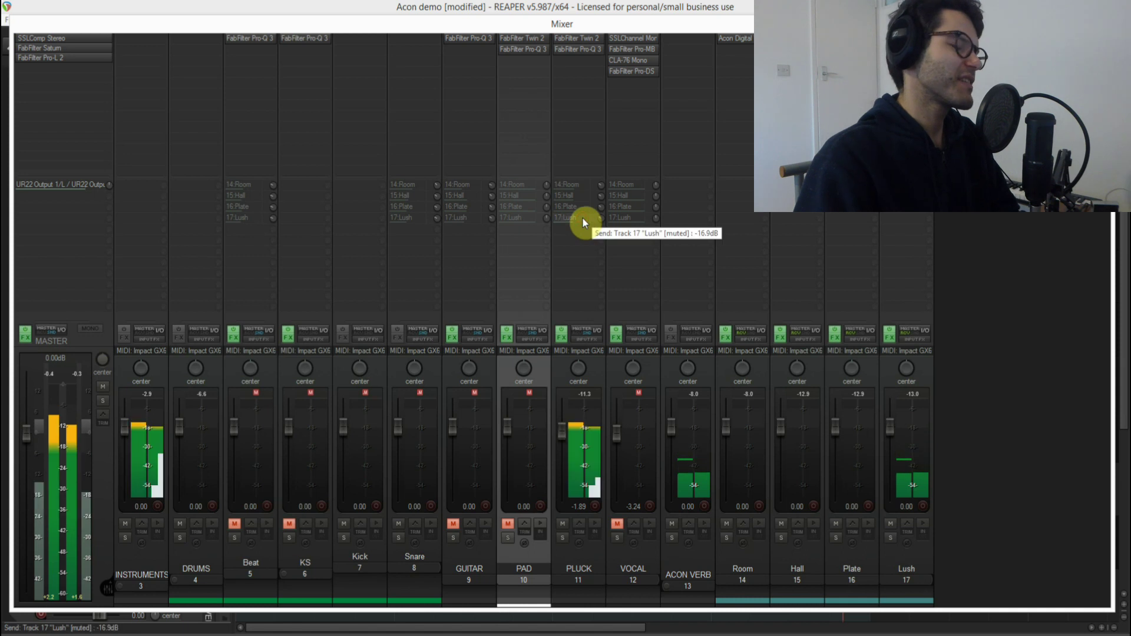
# Swap PLUCK for VOCAL by toggling their mutes, and audition VOCAL's Room send with an adjusted level before stopping and muting it.
pyautogui.click(561, 523)
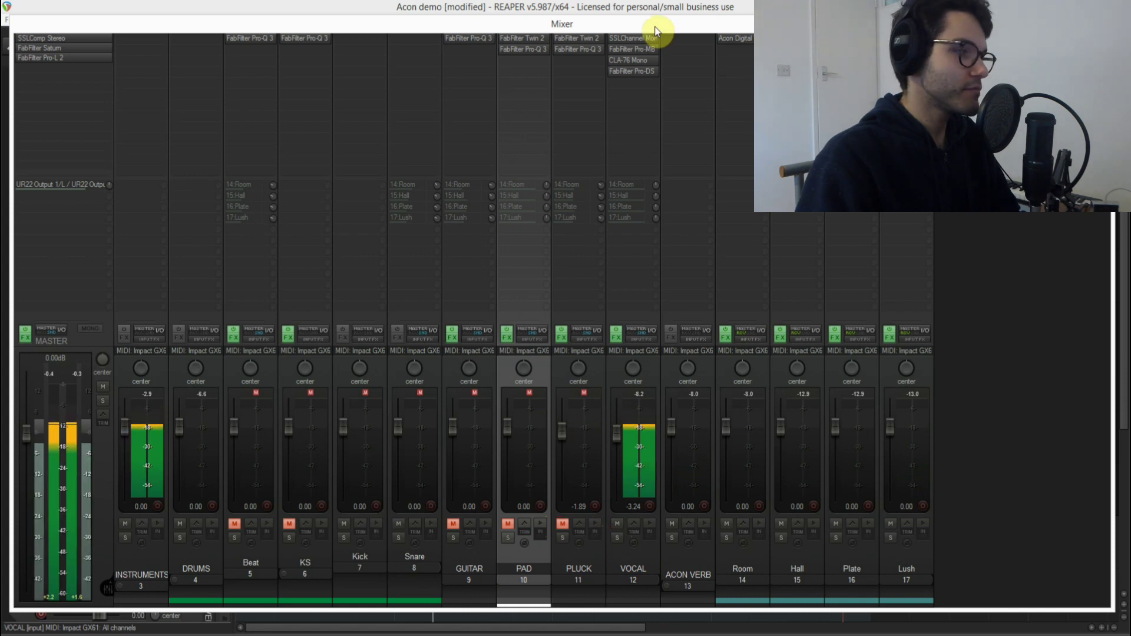
pyautogui.press('space')
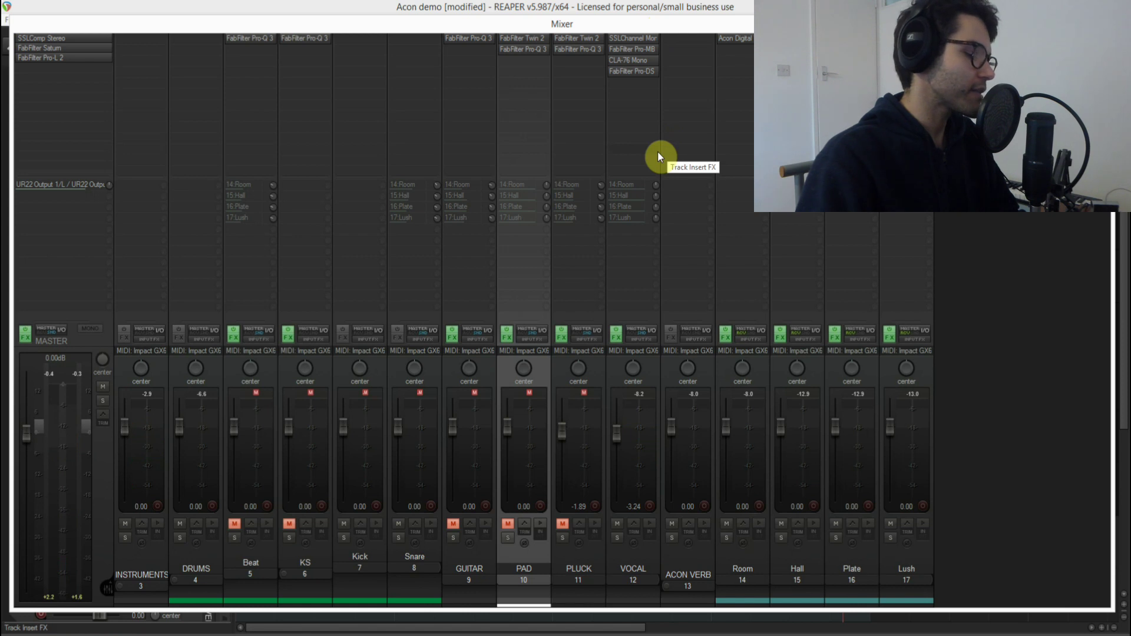
pyautogui.click(624, 184)
pyautogui.press('space')
pyautogui.moveTo(654, 187)
pyautogui.mouseDown()
pyautogui.moveTo(654, 202)
pyautogui.moveTo(662, 179)
pyautogui.mouseUp()
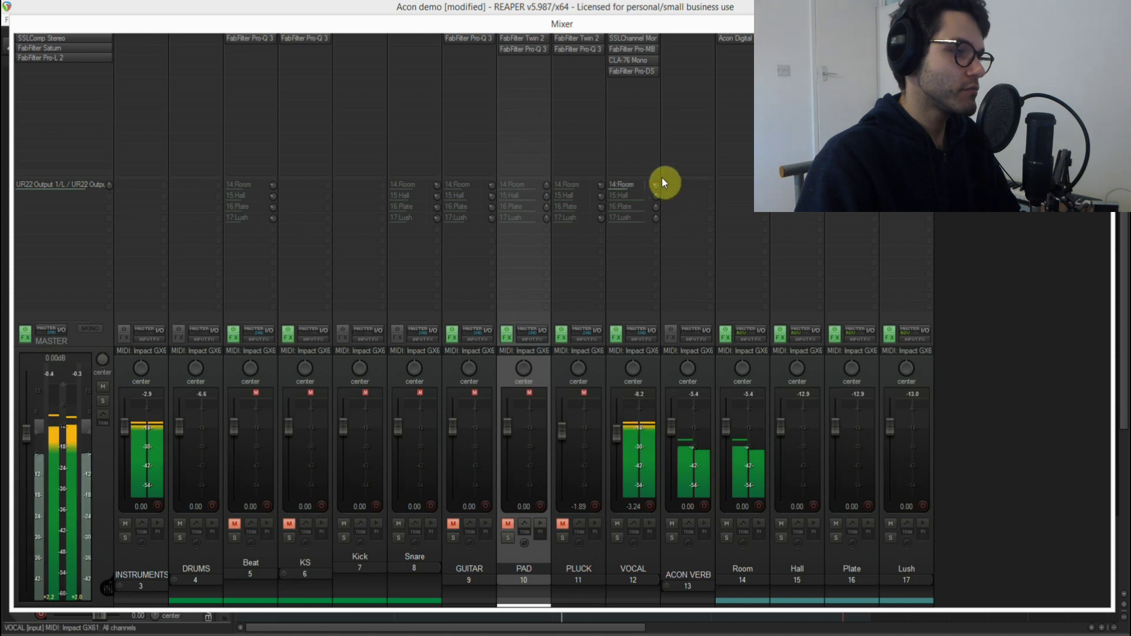
pyautogui.press('space')
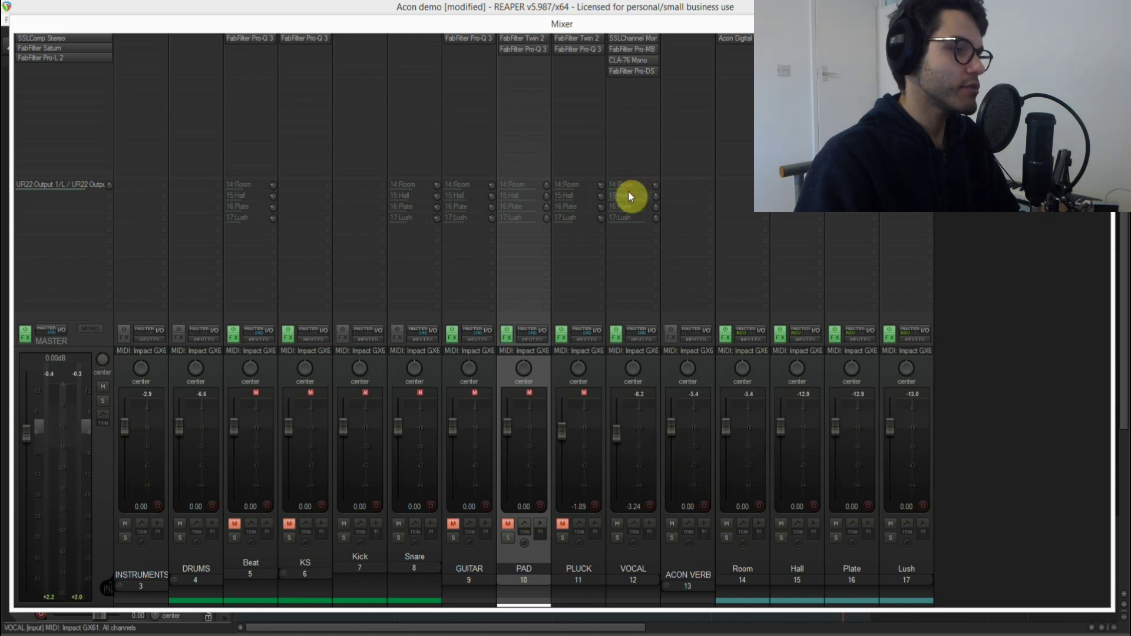
# Audition VOCAL's Hall send, lowering its level to about -18.7 dB during playback, and mute it.
pyautogui.click(629, 195)
pyautogui.press('space')
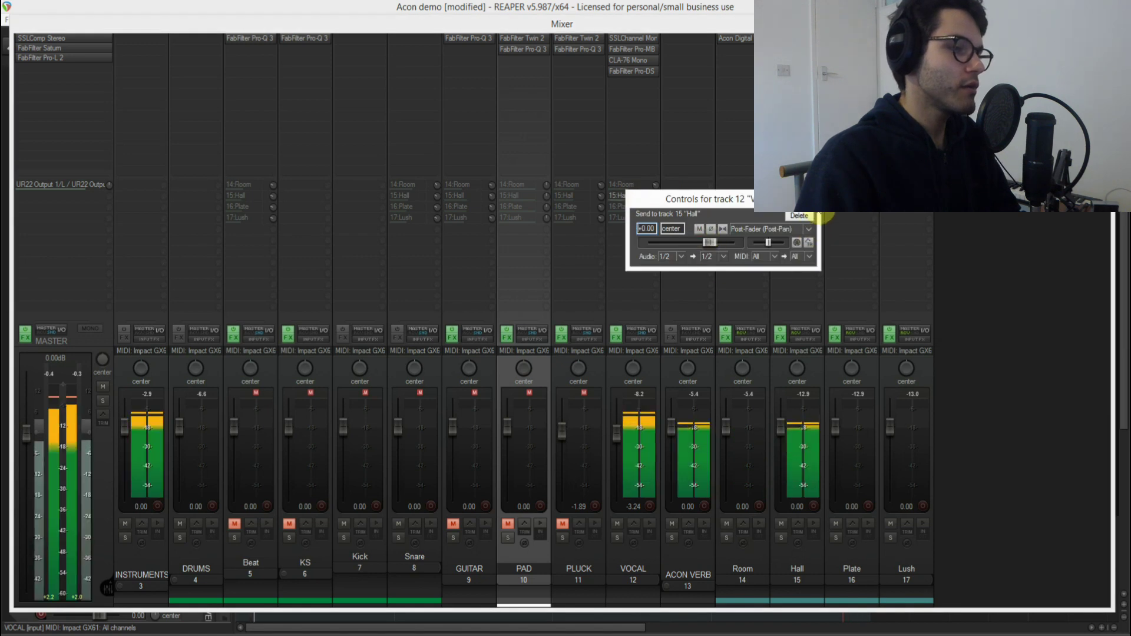
pyautogui.moveTo(656, 197)
pyautogui.mouseDown()
pyautogui.moveTo(656, 216)
pyautogui.moveTo(656, 205)
pyautogui.mouseUp()
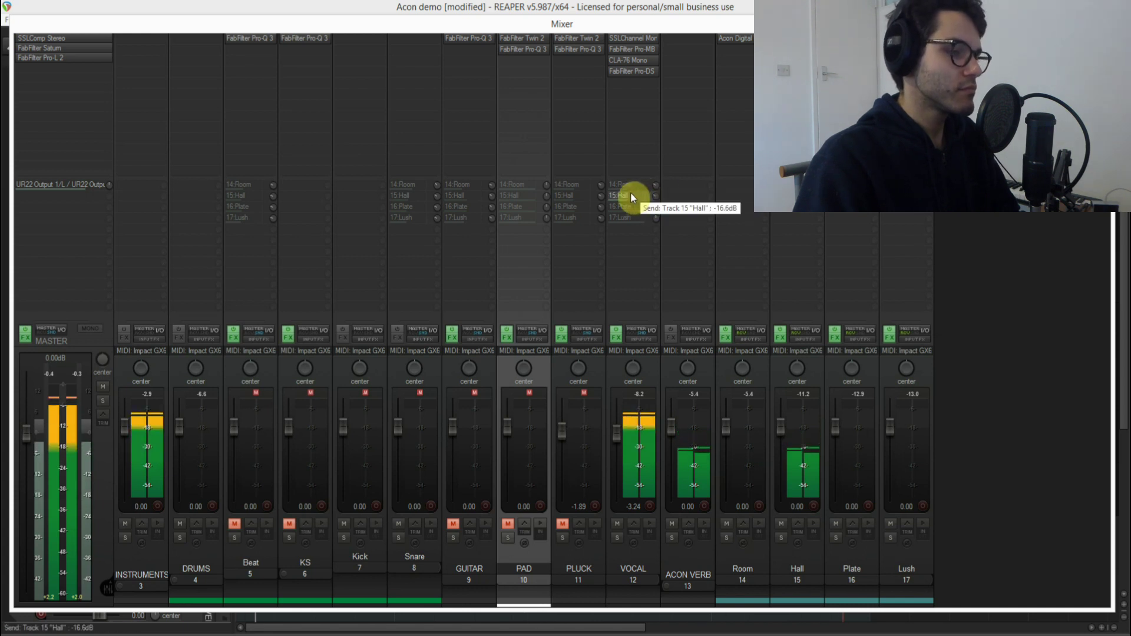
pyautogui.moveTo(631, 196); pyautogui.dragTo(659, 202)
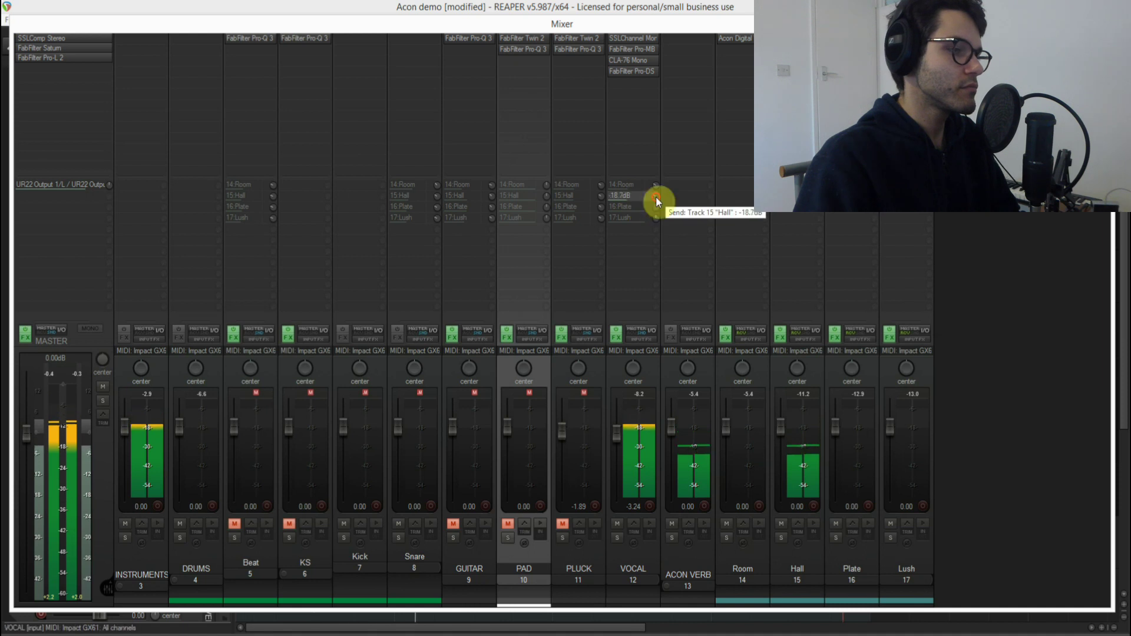
pyautogui.click(625, 195)
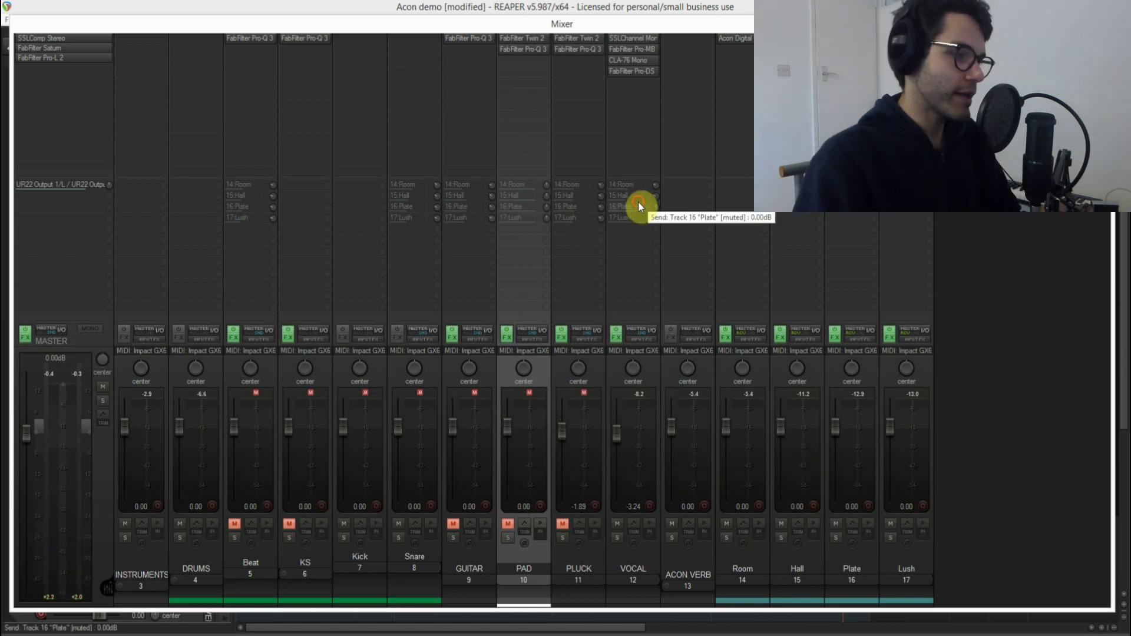
# Audition VOCAL's Plate send at about -10.6 dB and its Lush send at an adjusted level, muting each after listening.
pyautogui.click(642, 208)
pyautogui.moveTo(658, 207); pyautogui.dragTo(657, 218)
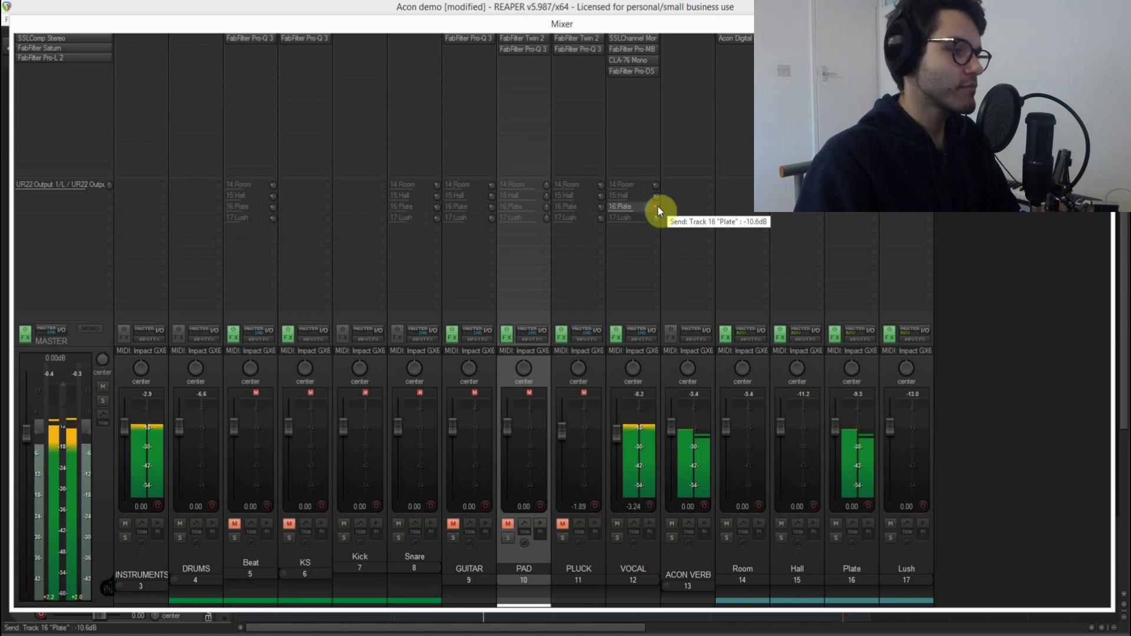
pyautogui.moveTo(630, 207)
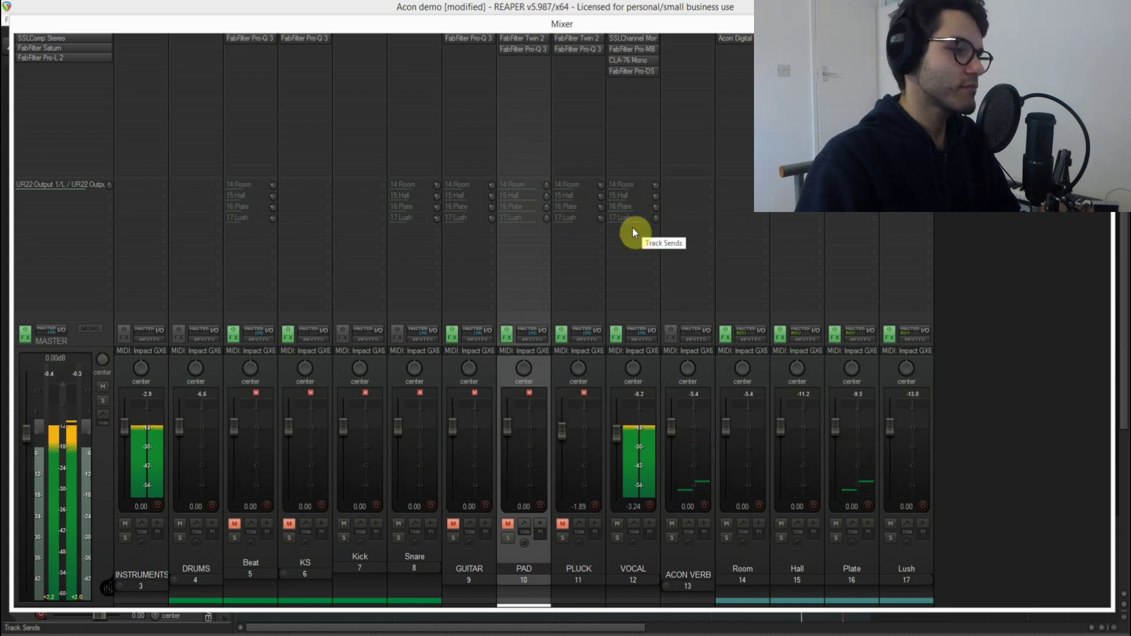
pyautogui.keyDown('shift'); pyautogui.click(630, 217); pyautogui.keyUp('shift')
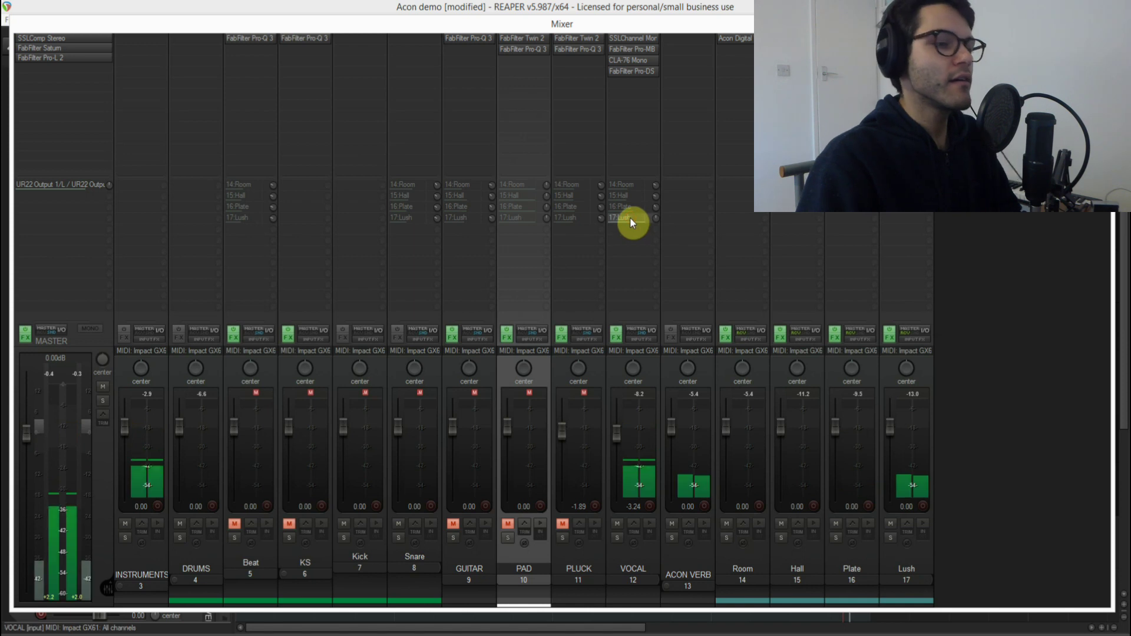
pyautogui.moveTo(646, 227)
pyautogui.mouseDown()
pyautogui.moveTo(666, 228)
pyautogui.moveTo(651, 209)
pyautogui.mouseUp()
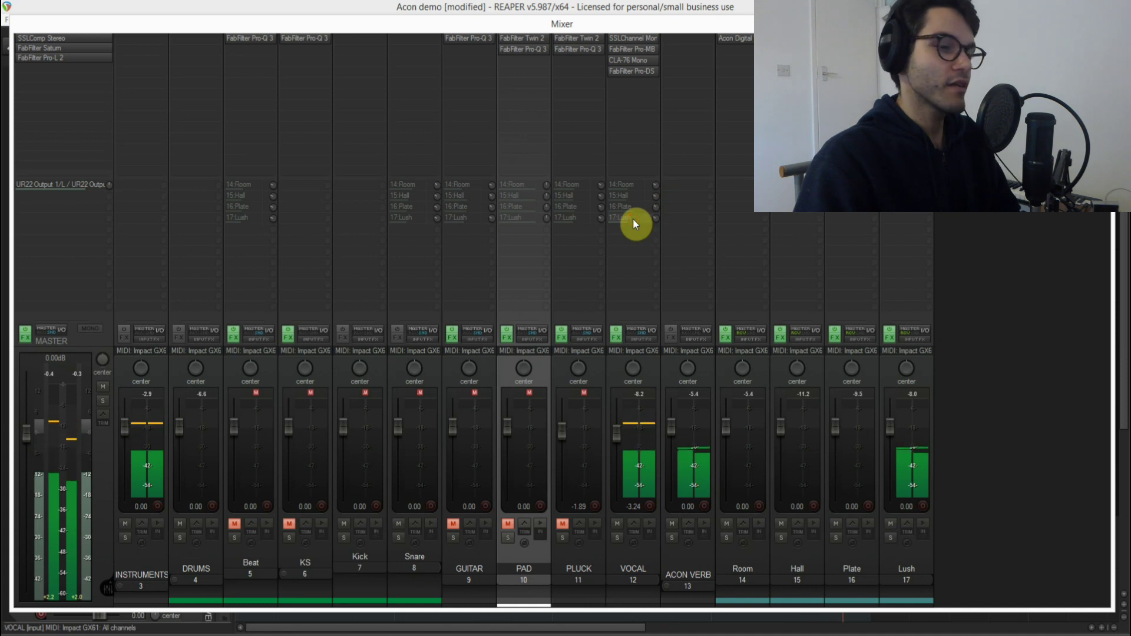
# Unmute PAD, GUITAR and KS for full-mix playback, leaving Beat muted.
pyautogui.click(507, 523)
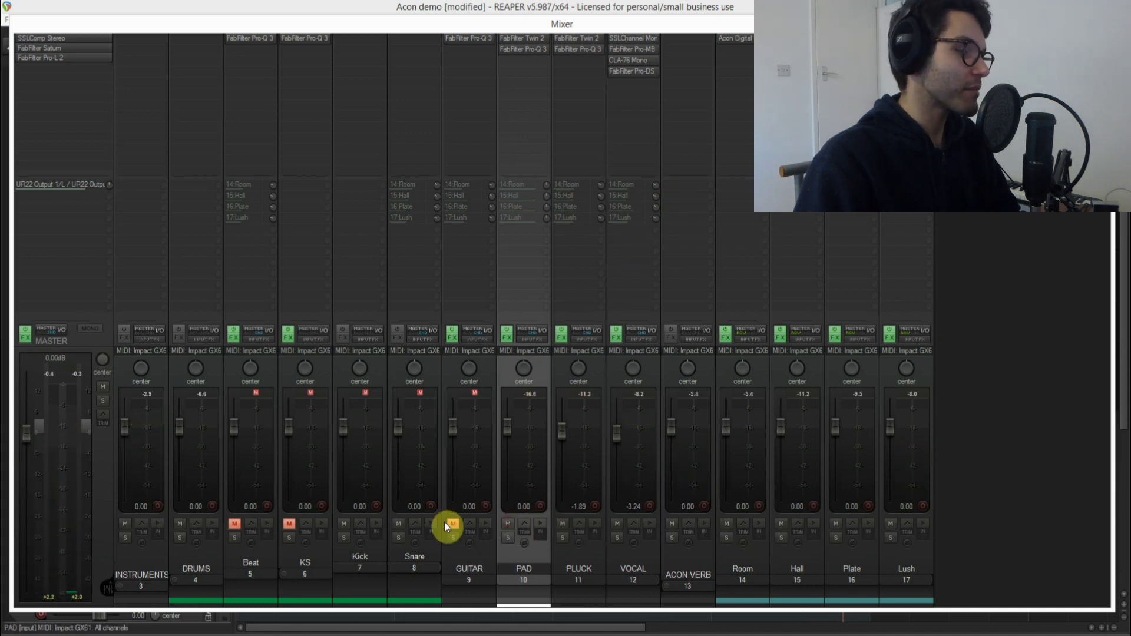
pyautogui.click(290, 524)
pyautogui.click(235, 524)
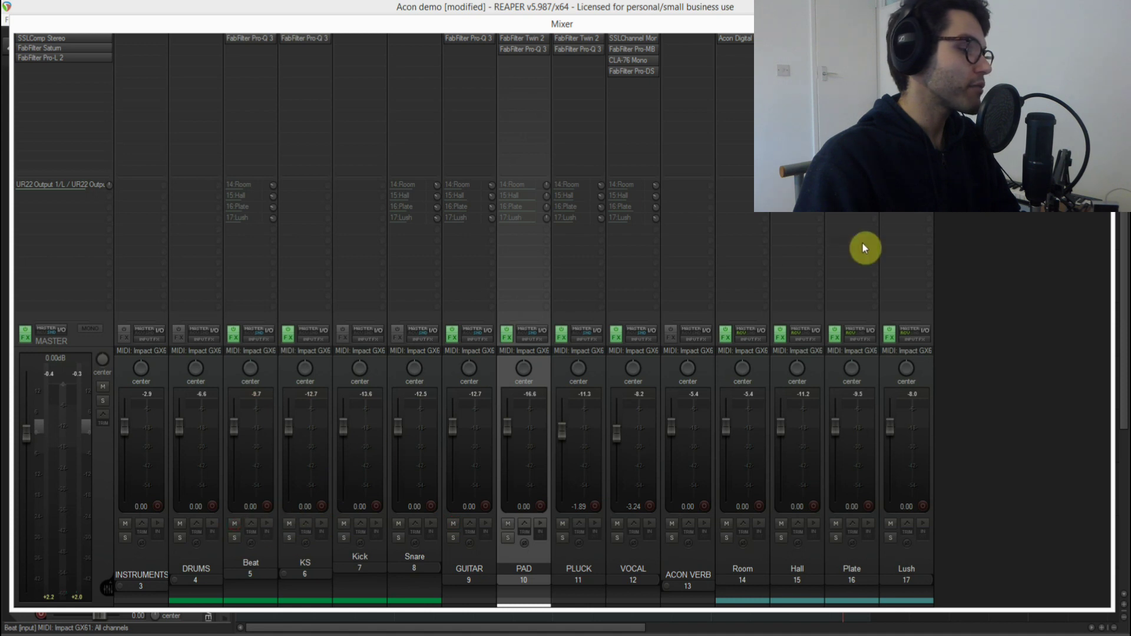
pyautogui.click(235, 524)
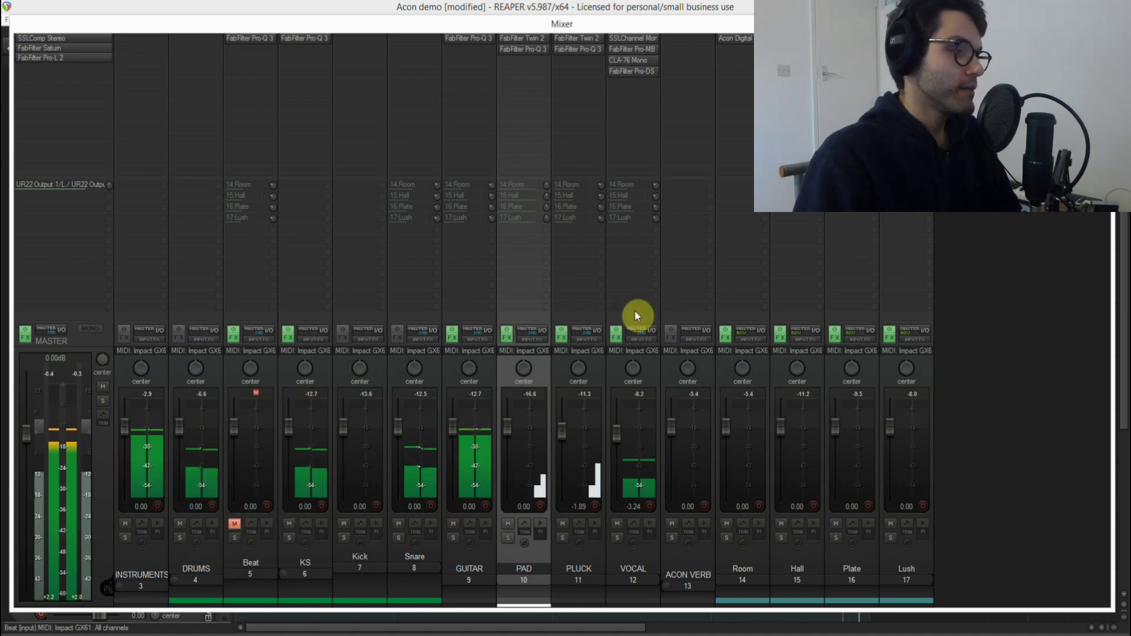
# Enable VOCAL's Hall send at about -17.5 dB, along with PAD's Hall send and PLUCK's Lush send, during full-mix playback.
pyautogui.keyDown('shift'); pyautogui.click(634, 197); pyautogui.keyUp('shift')
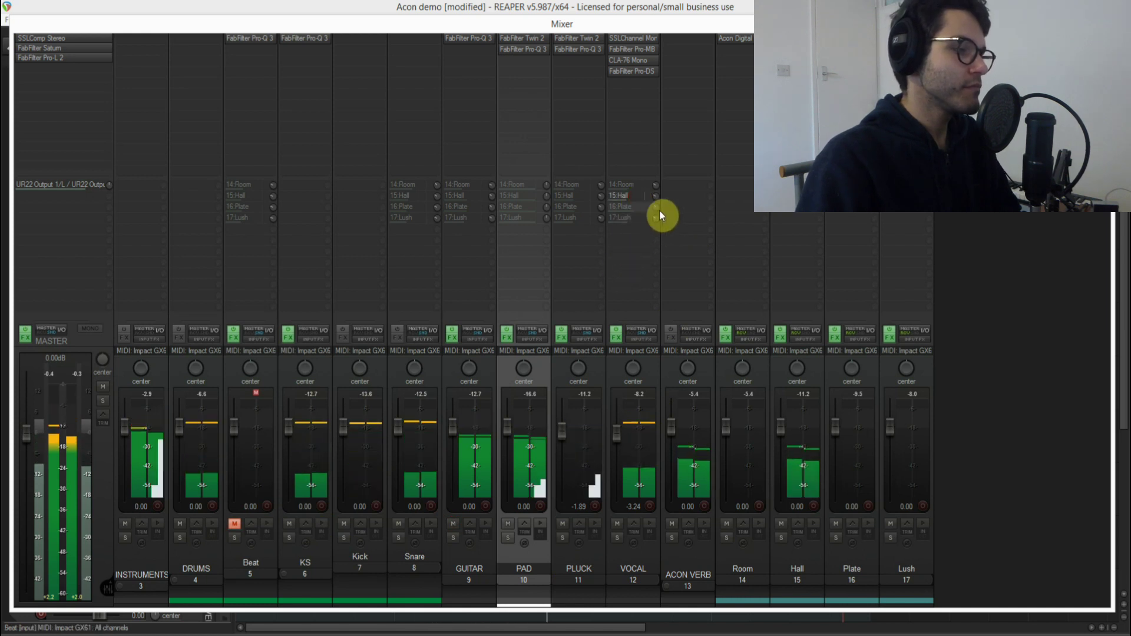
pyautogui.moveTo(655, 198); pyautogui.dragTo(655, 192)
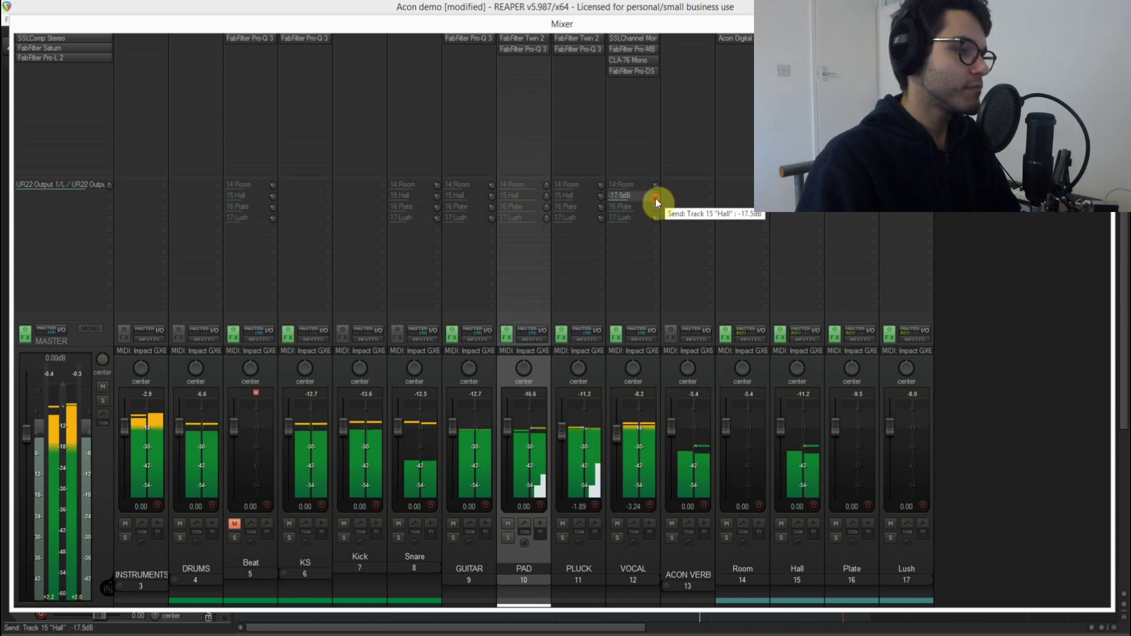
pyautogui.click(526, 184)
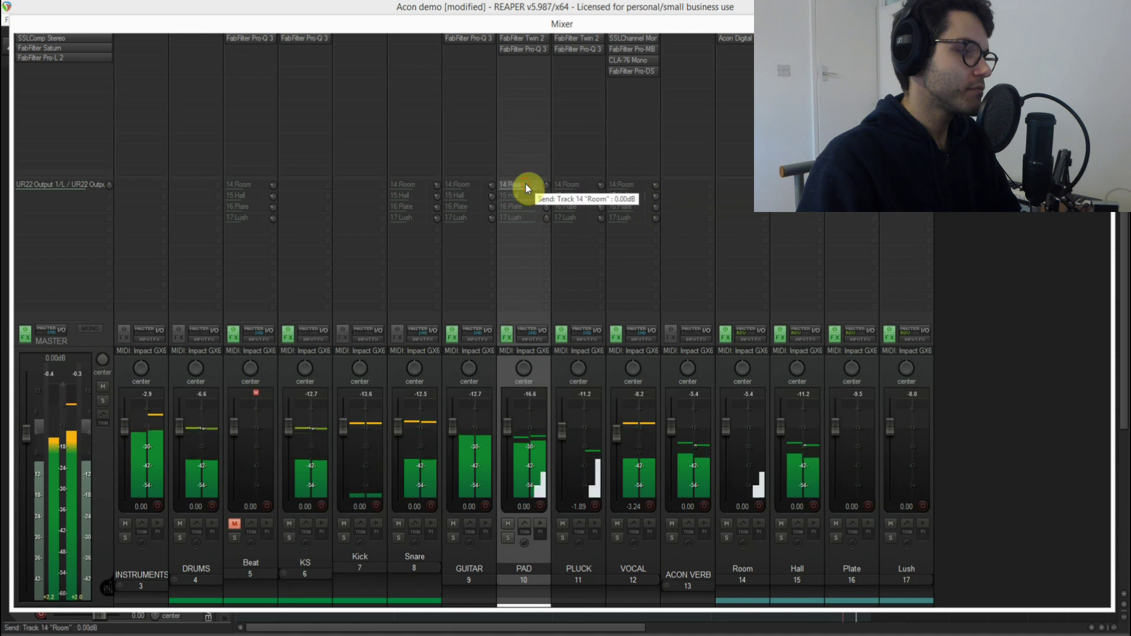
pyautogui.click(526, 185)
pyautogui.click(526, 196)
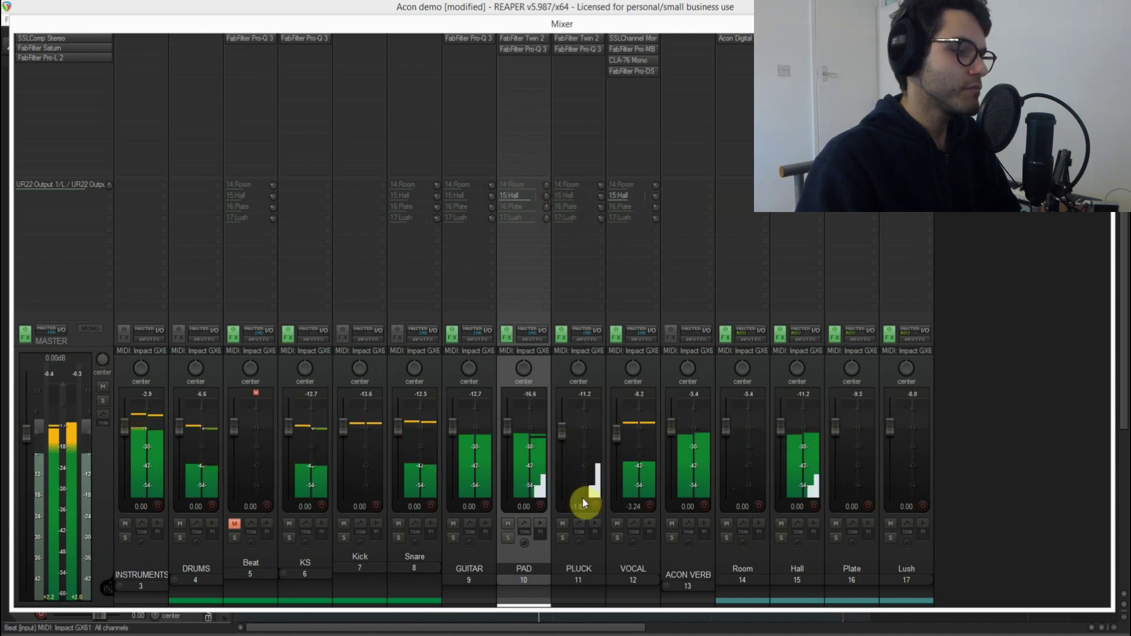
pyautogui.click(580, 219)
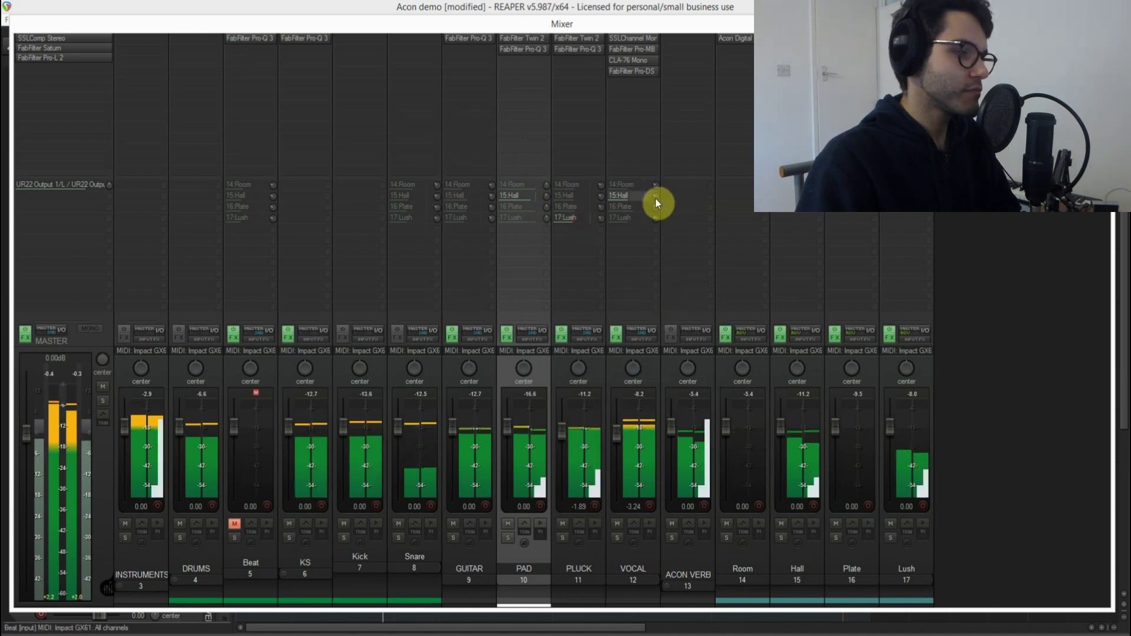
# Fine-tune VOCAL's Hall send level and enable its Room and Plate sends, adjusting the Room level.
pyautogui.moveTo(656, 200); pyautogui.dragTo(656, 195)
pyautogui.keyDown('shift'); pyautogui.click(632, 185); pyautogui.keyUp('shift')
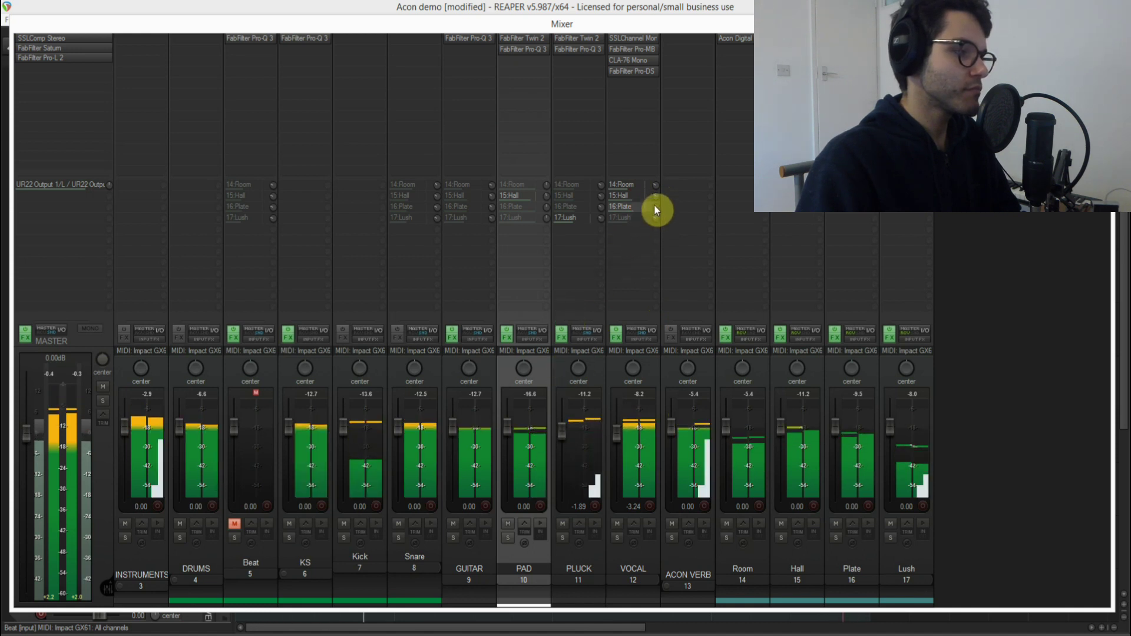
pyautogui.moveTo(655, 185)
pyautogui.mouseDown()
pyautogui.moveTo(654, 211)
pyautogui.moveTo(657, 202)
pyautogui.mouseUp()
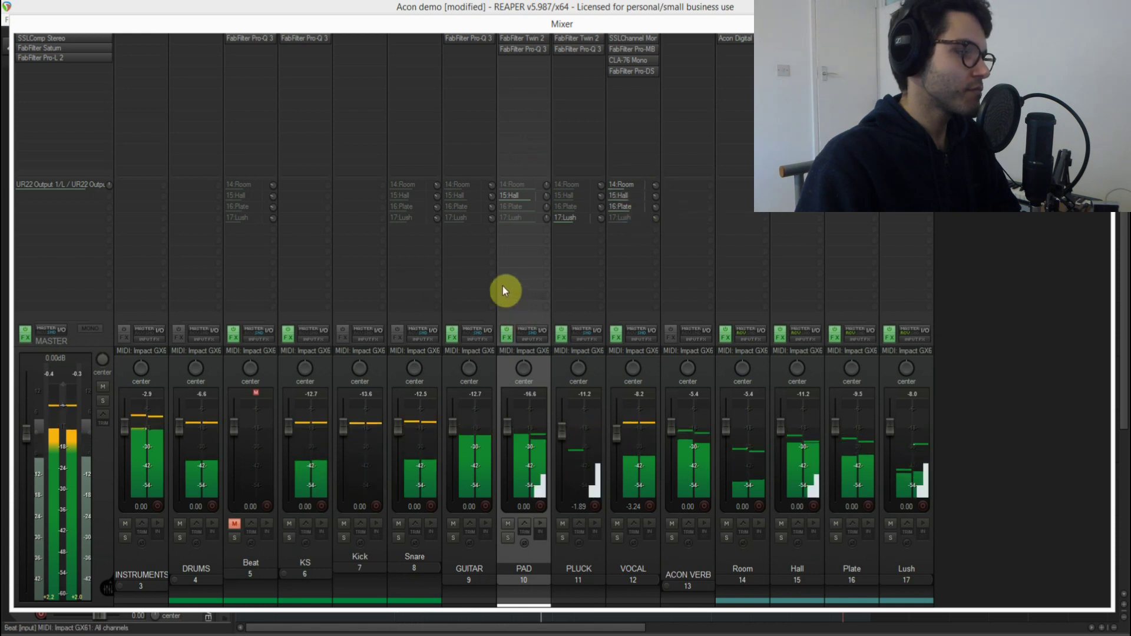
# Enable GUITAR's Room and Plate sends and Snare's Room send, and readjust VOCAL's Room send level.
pyautogui.keyDown('shift'); pyautogui.click(476, 187); pyautogui.keyUp('shift')
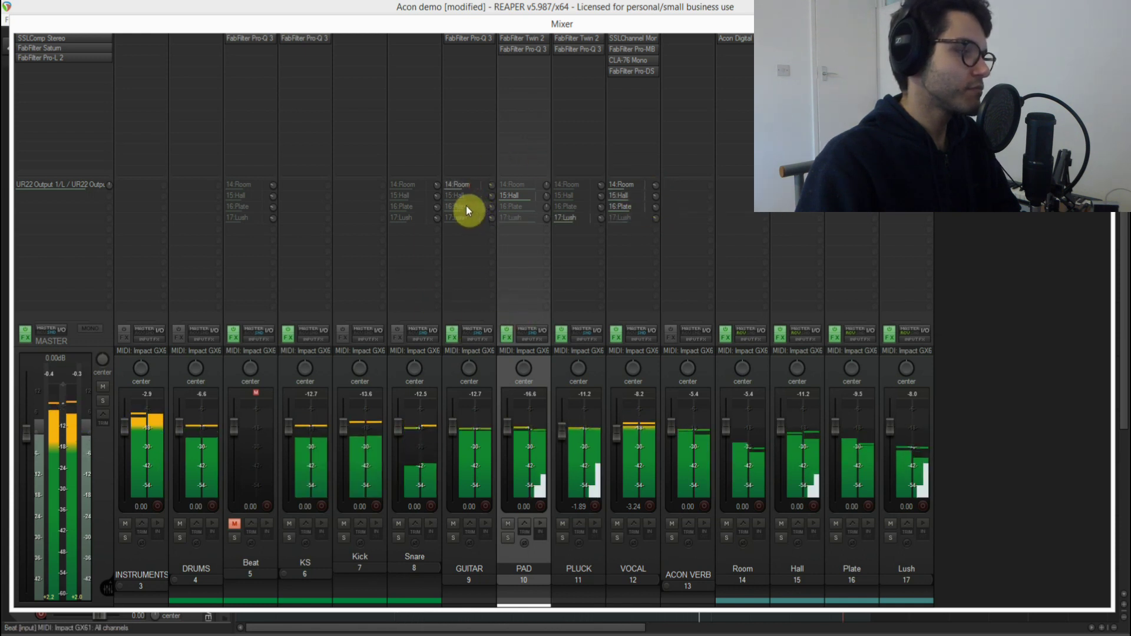
pyautogui.keyDown('shift'); pyautogui.click(466, 204); pyautogui.keyUp('shift')
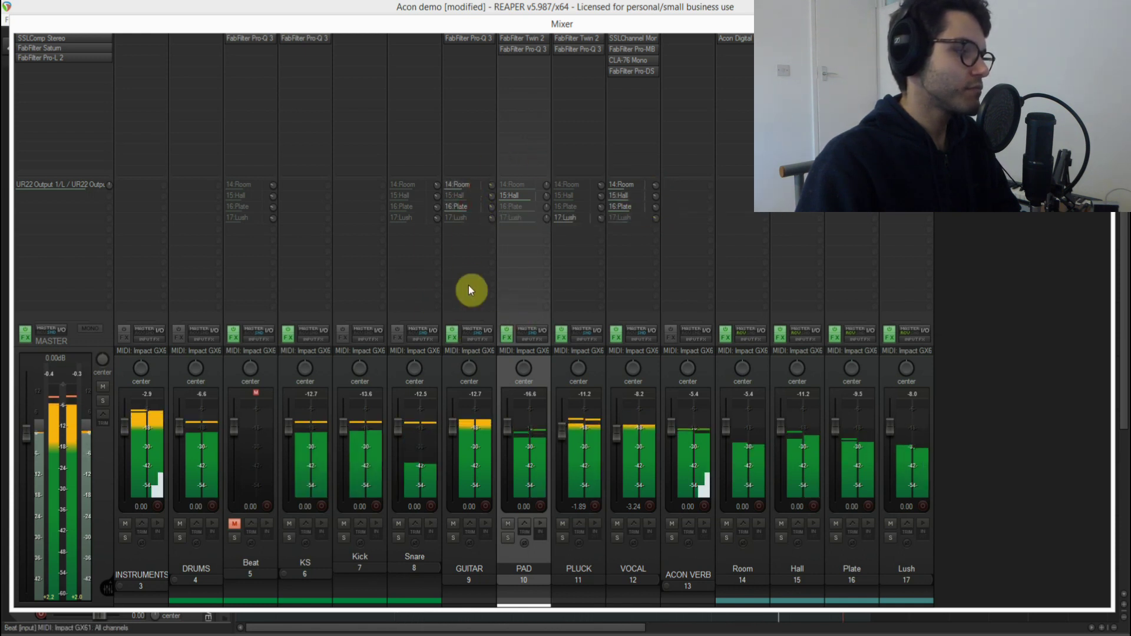
pyautogui.click(412, 185)
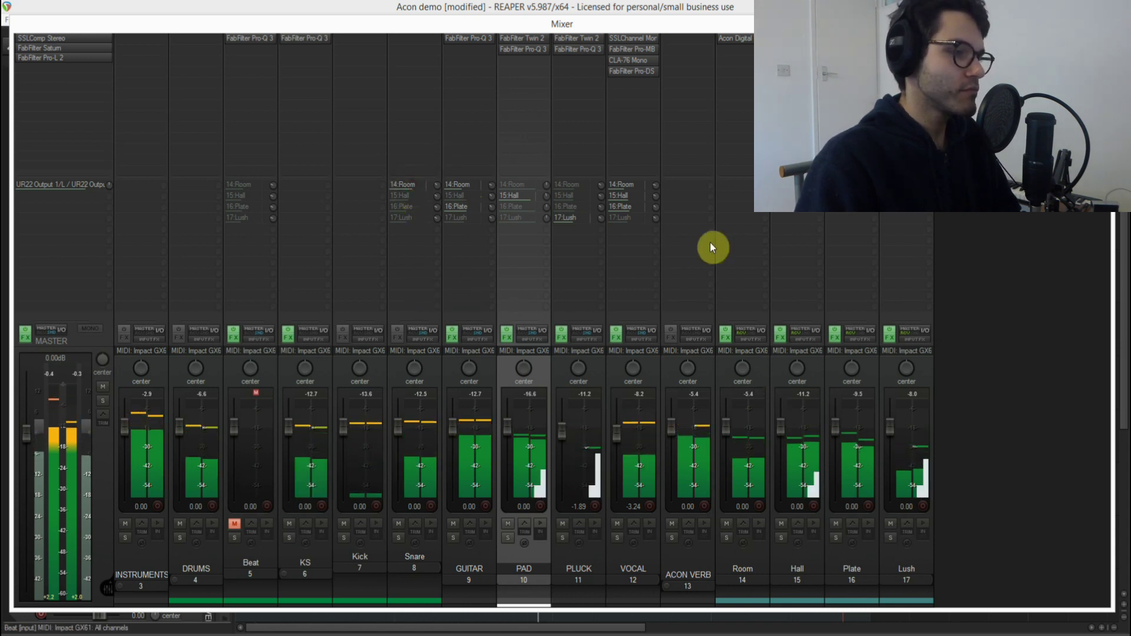
pyautogui.moveTo(656, 188); pyautogui.dragTo(654, 195)
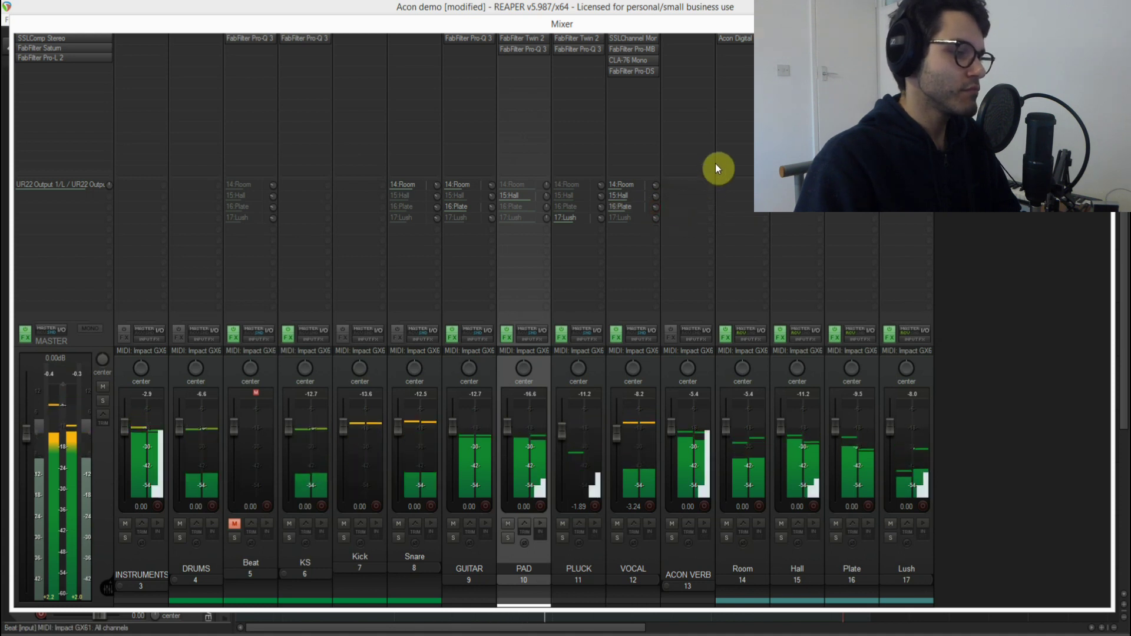
# Compare the mix with and without ACON VERB by toggling its mute, and solo it to examine its spectrum in FabFilter Pro-Q 3.
pyautogui.click(673, 524)
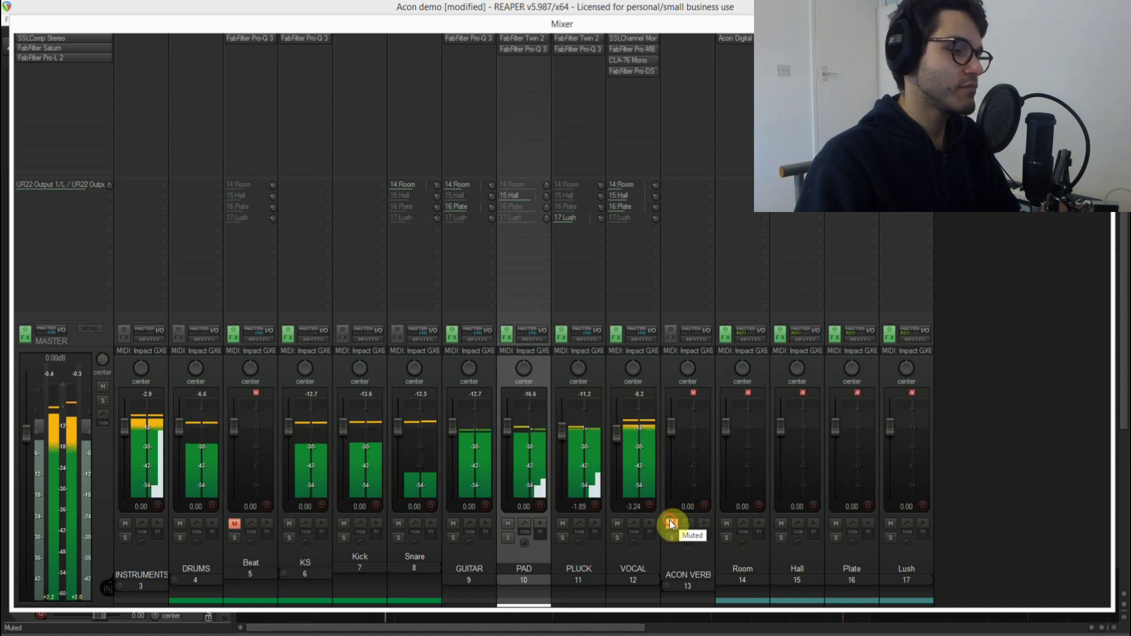
pyautogui.click(672, 524)
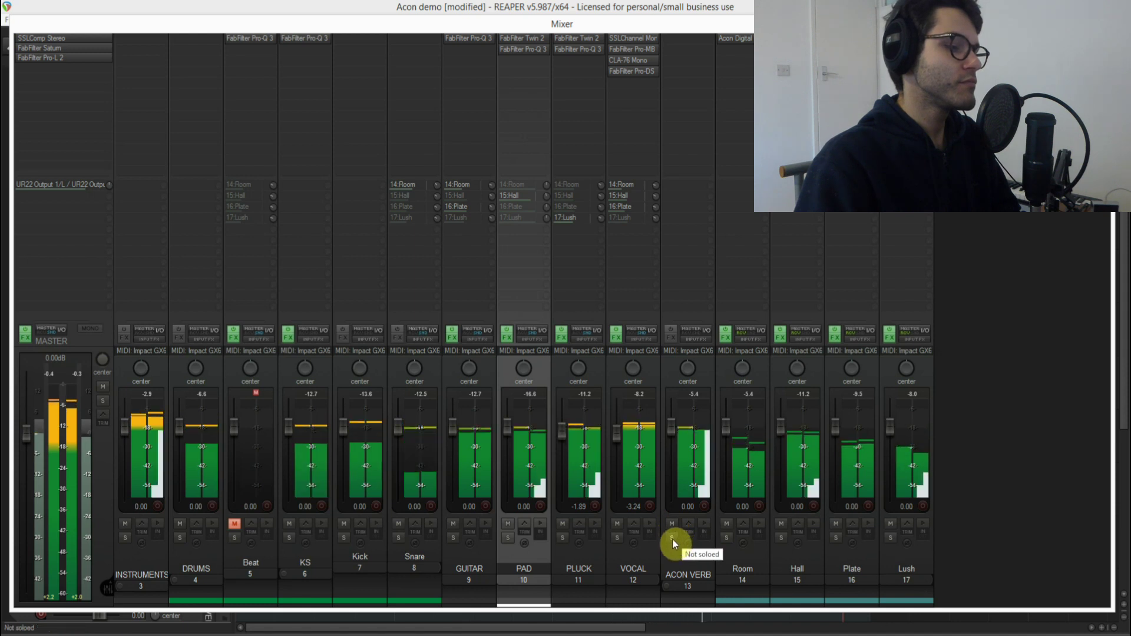
pyautogui.click(673, 539)
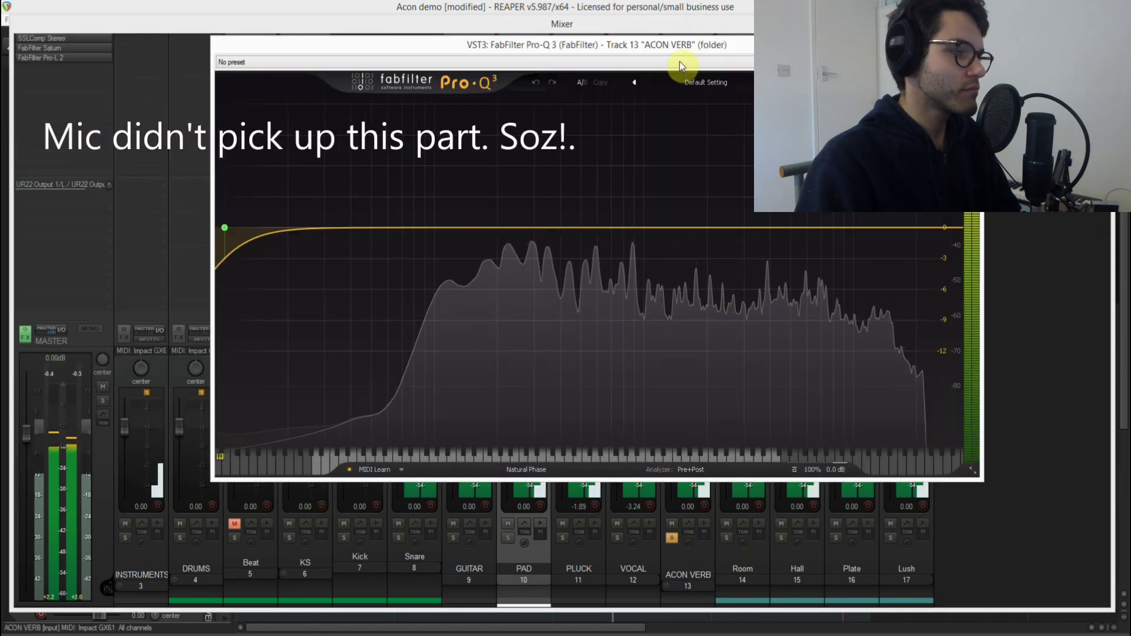
pyautogui.moveTo(579, 382)
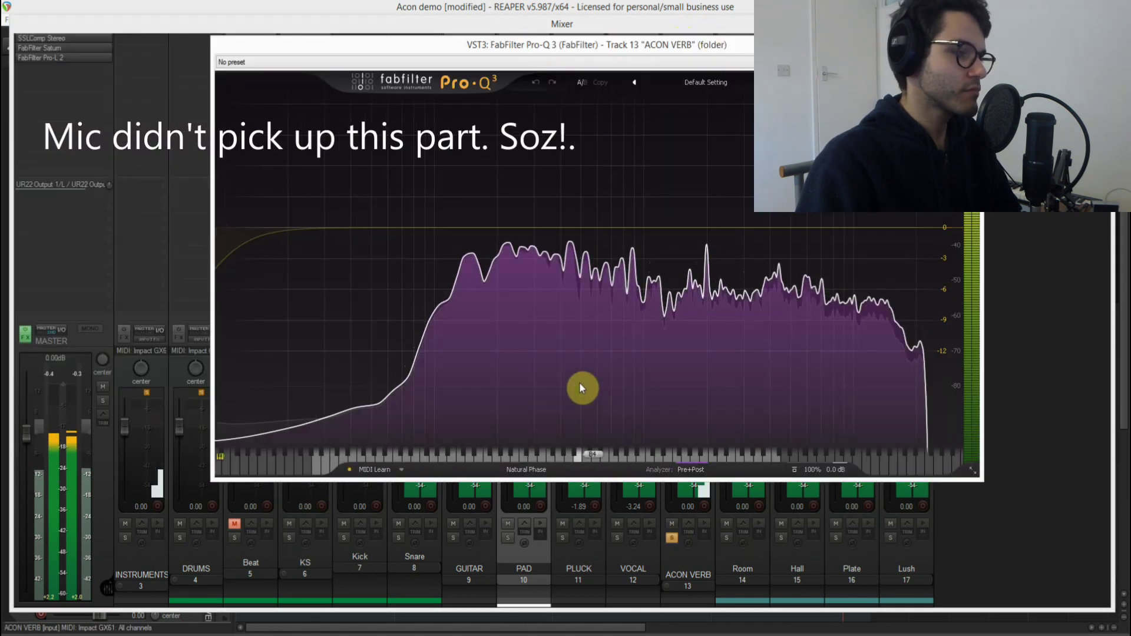
# Stop playback and examine the peaks of ACON VERB's frozen spectrum in FabFilter Pro-Q 3.
pyautogui.press('space')
pyautogui.moveTo(579, 382); pyautogui.dragTo(578, 382)
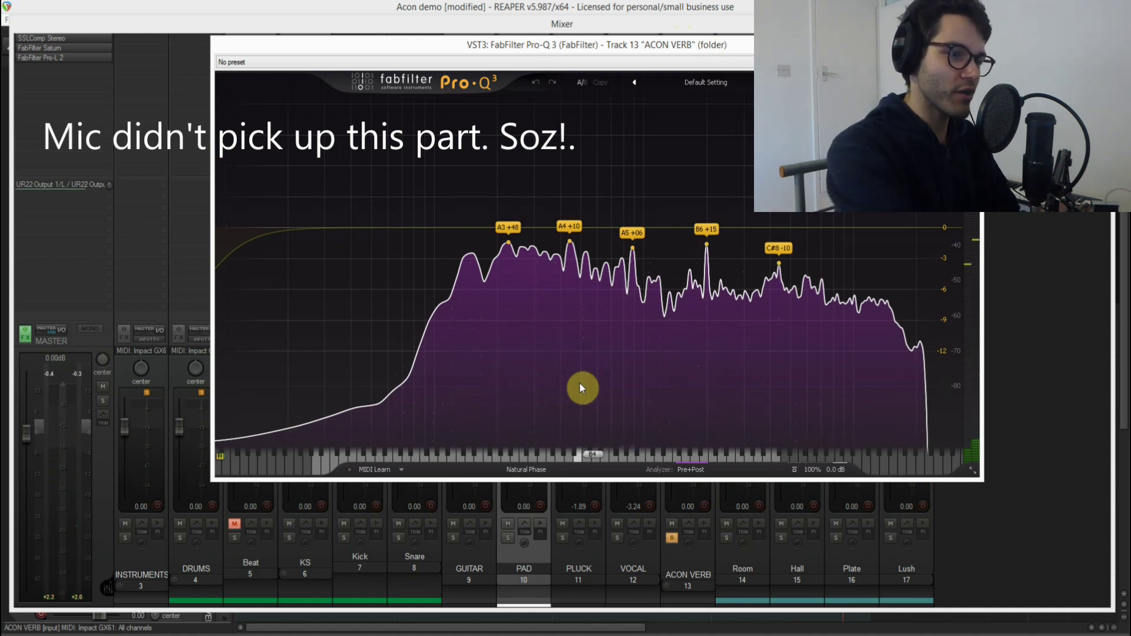
pyautogui.moveTo(578, 382); pyautogui.dragTo(579, 382)
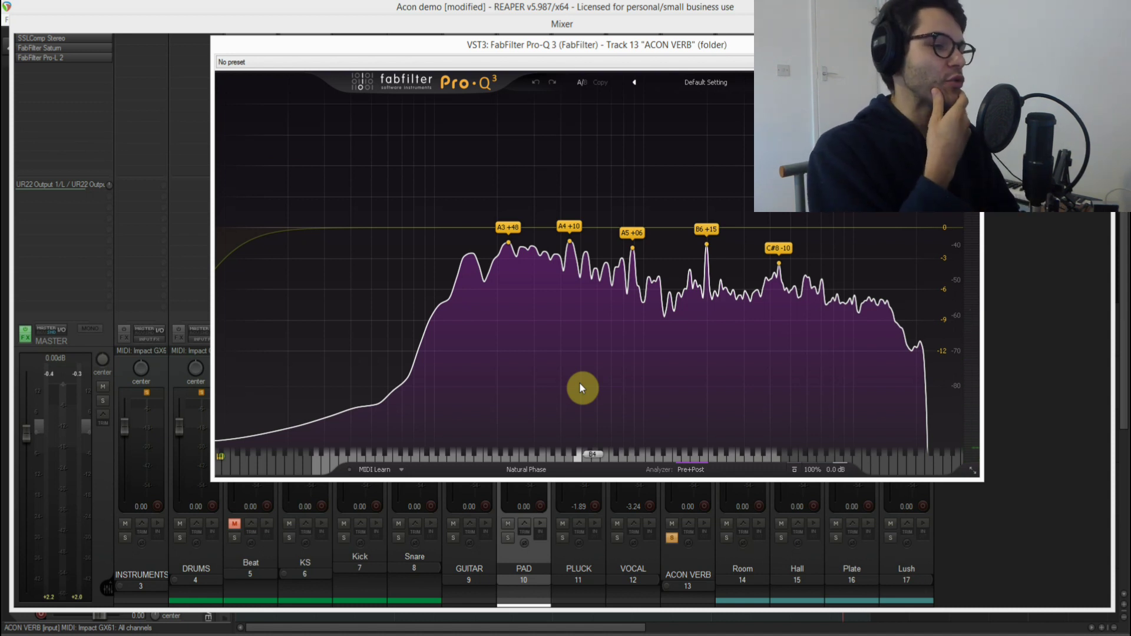
pyautogui.moveTo(578, 382); pyautogui.dragTo(579, 381)
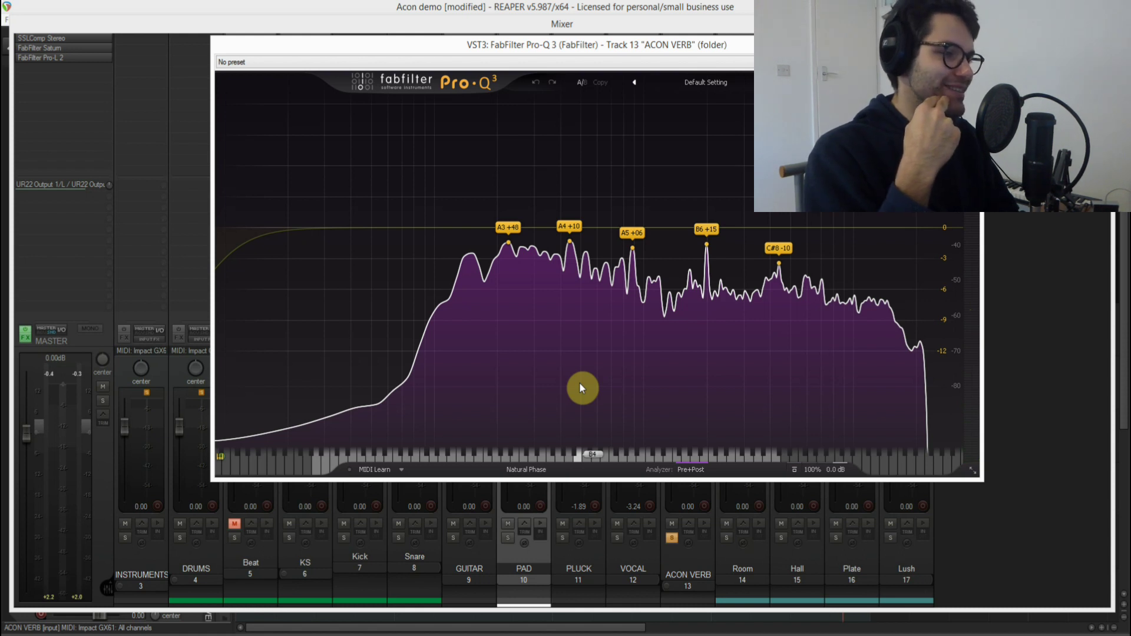
# Adjust the 10 Hz low-cut band in ACON VERB's FabFilter Pro-Q 3.
pyautogui.moveTo(215, 227)
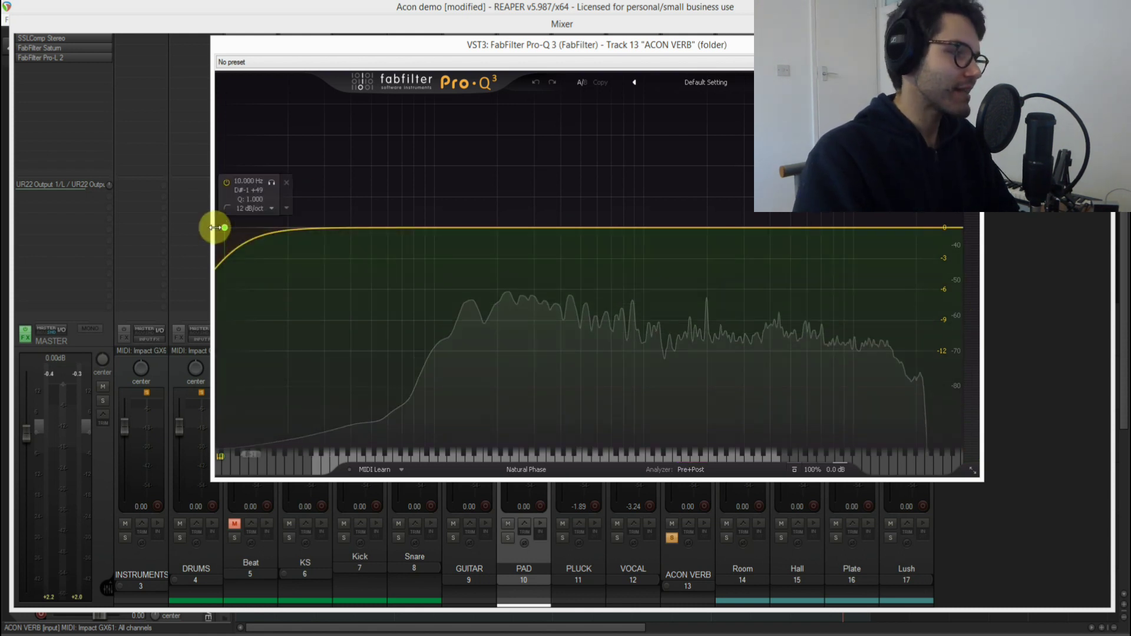
pyautogui.moveTo(225, 228); pyautogui.dragTo(578, 155)
pyautogui.scroll(-3, 580, 151)
pyautogui.moveTo(595, 111)
pyautogui.mouseDown()
pyautogui.moveTo(640, 112)
pyautogui.moveTo(581, 113)
pyautogui.moveTo(592, 113)
pyautogui.mouseUp()
pyautogui.moveTo(563, 405); pyautogui.dragTo(558, 484)
# Close ACON VERB's Pro-Q 3 and toggle the ACON VERB mute to compare the playing mix with and without reverb.
pyautogui.click(972, 44)
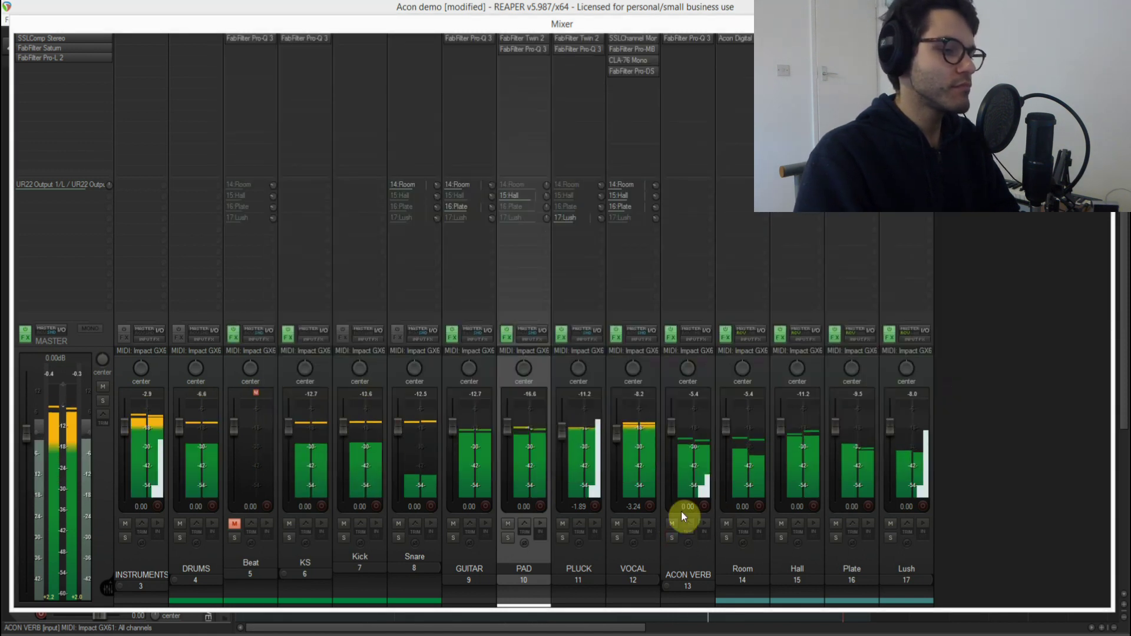
pyautogui.click(669, 525)
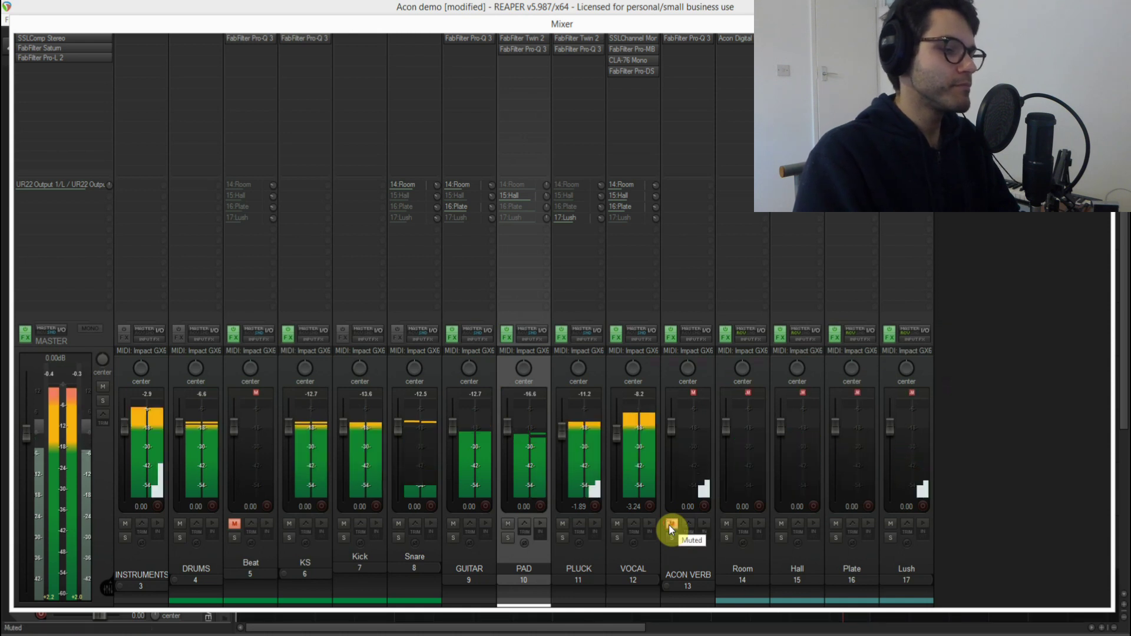
pyautogui.click(670, 525)
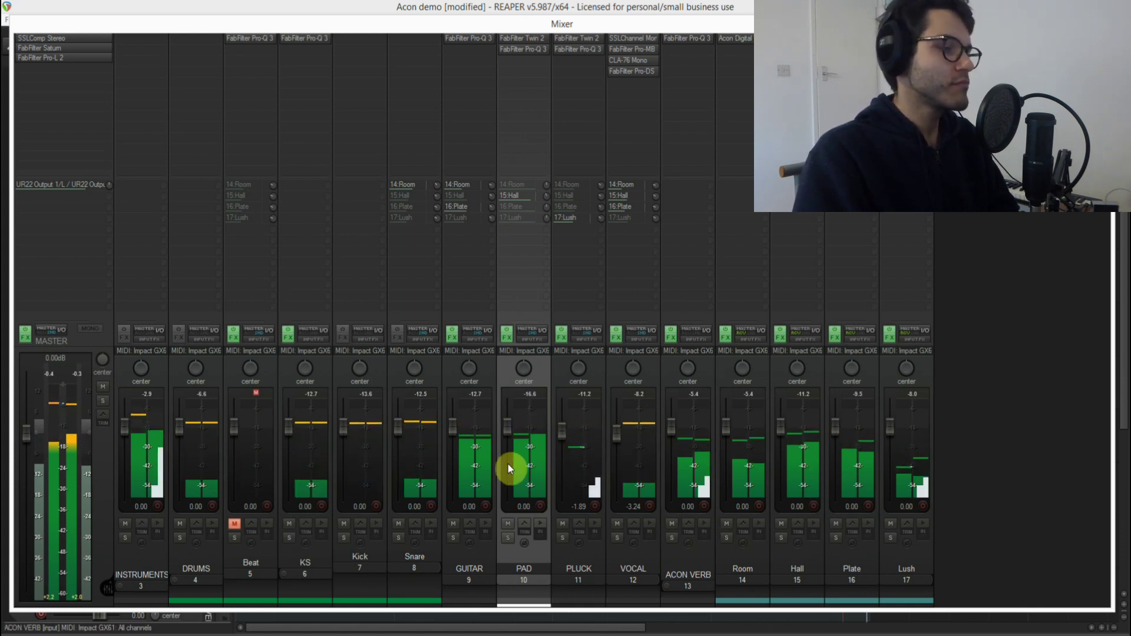
# Unmute the Beat track and enable its Room send, comparing the mix with ACON VERB muted and unmuted.
pyautogui.click(234, 523)
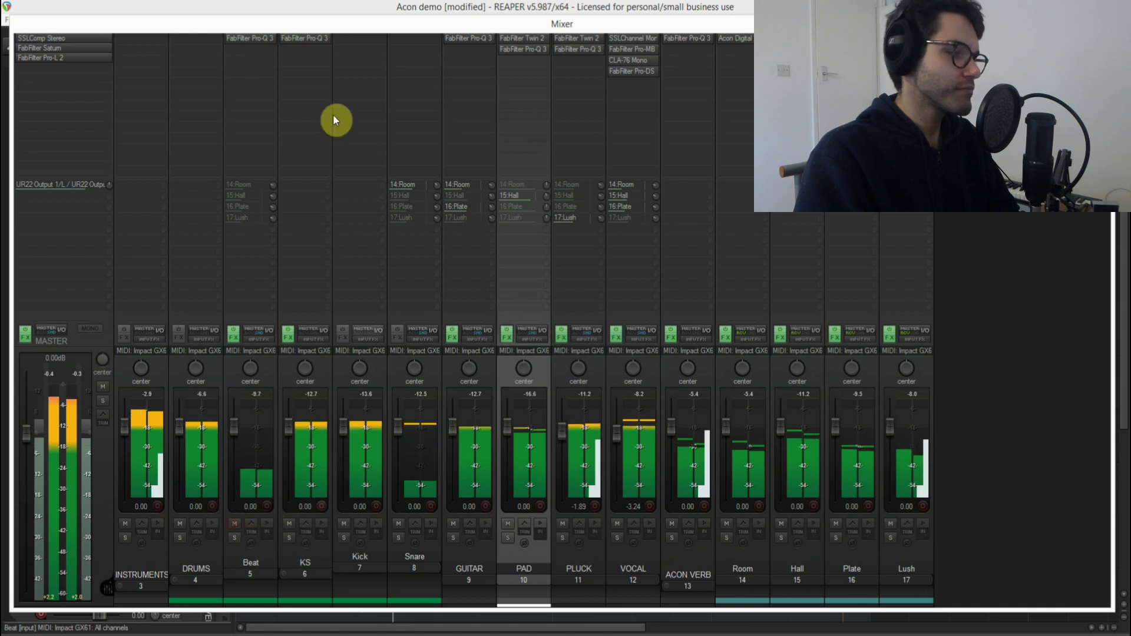
pyautogui.click(251, 186)
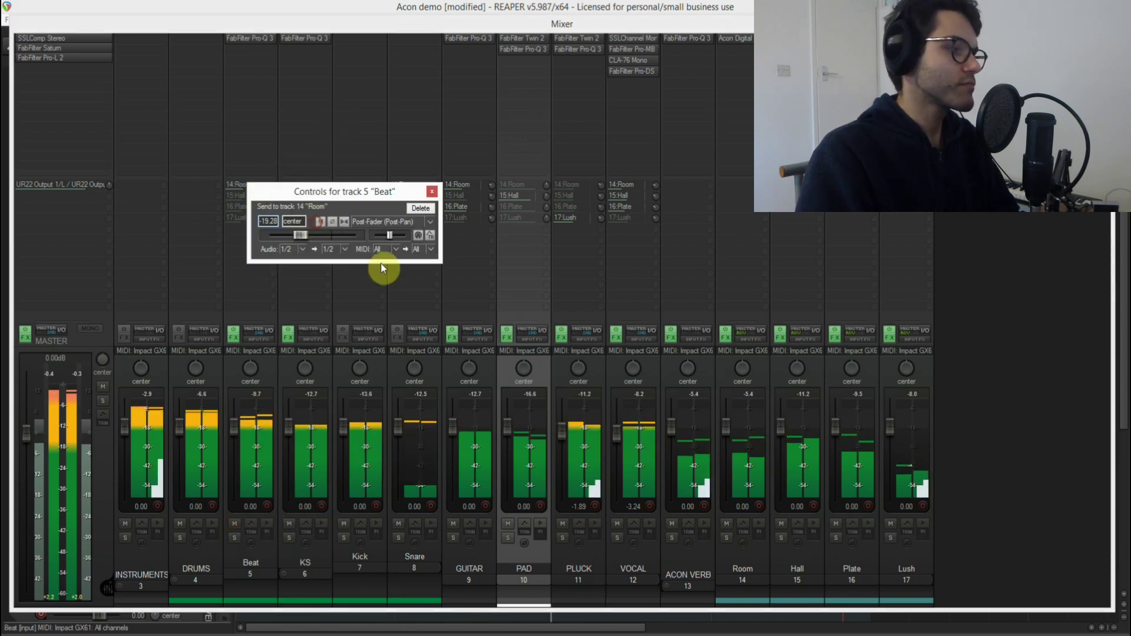
pyautogui.click(432, 192)
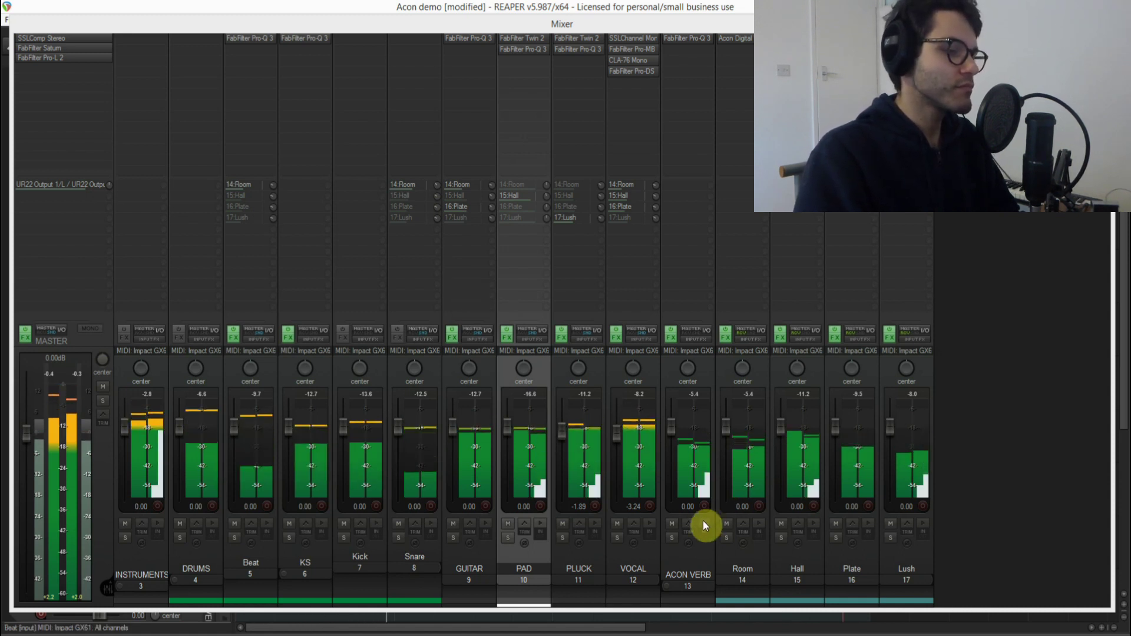
pyautogui.click(673, 523)
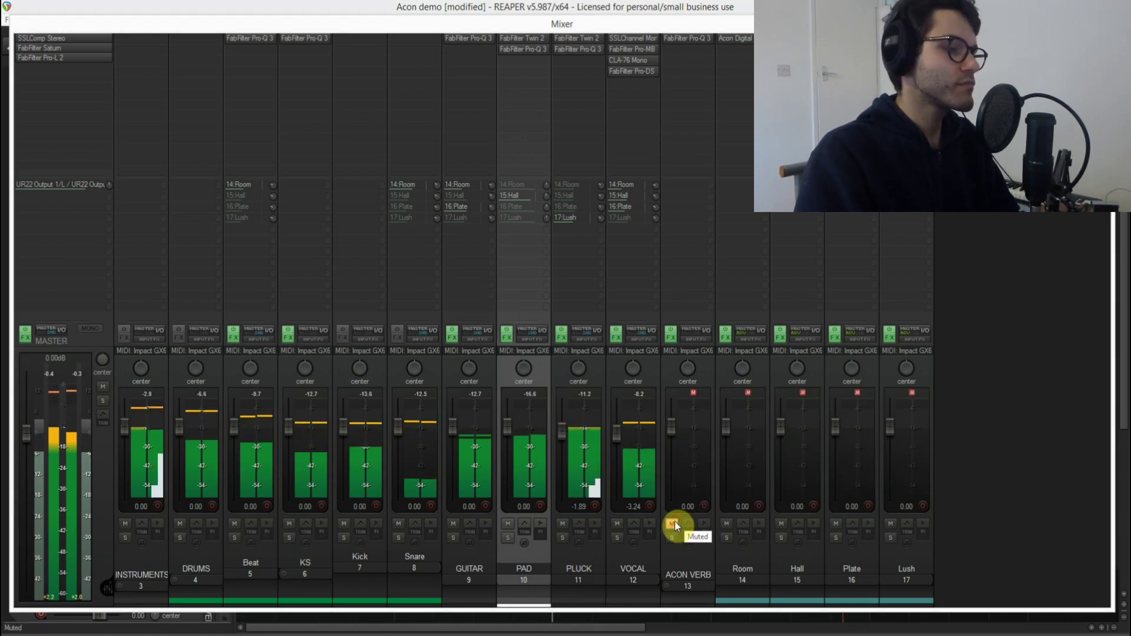
pyautogui.click(673, 523)
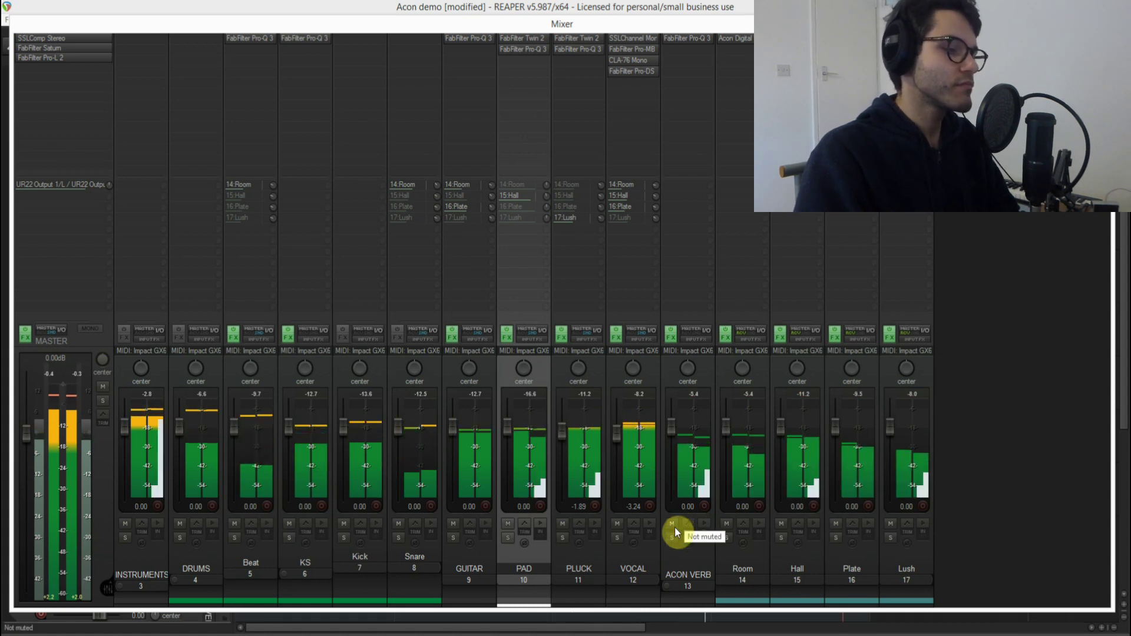